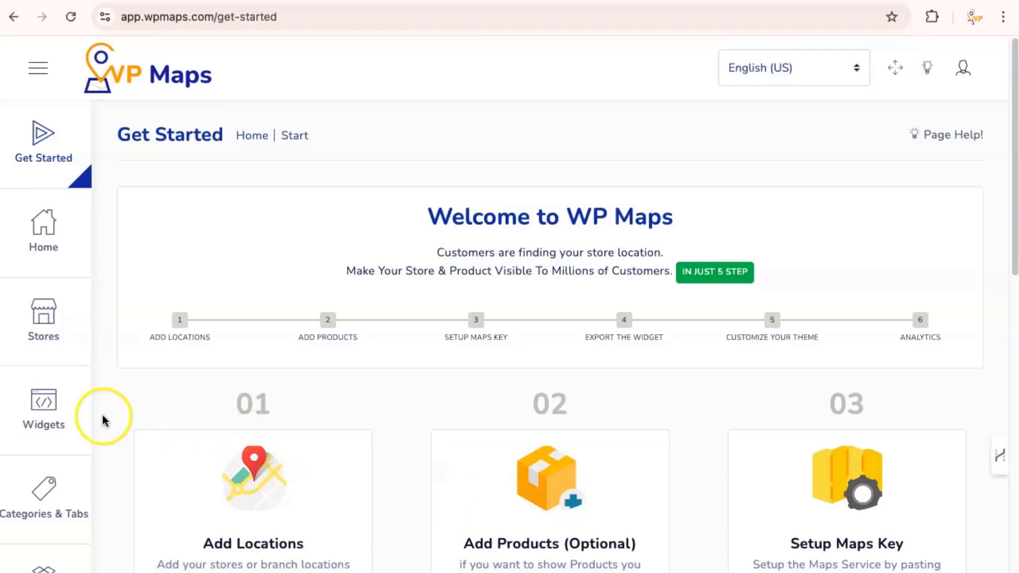
Step: Open Widgets to show the Builds list, including the GBA Build with 70 products and 8 stores
left_click(41, 406)
left_click(405, 402)
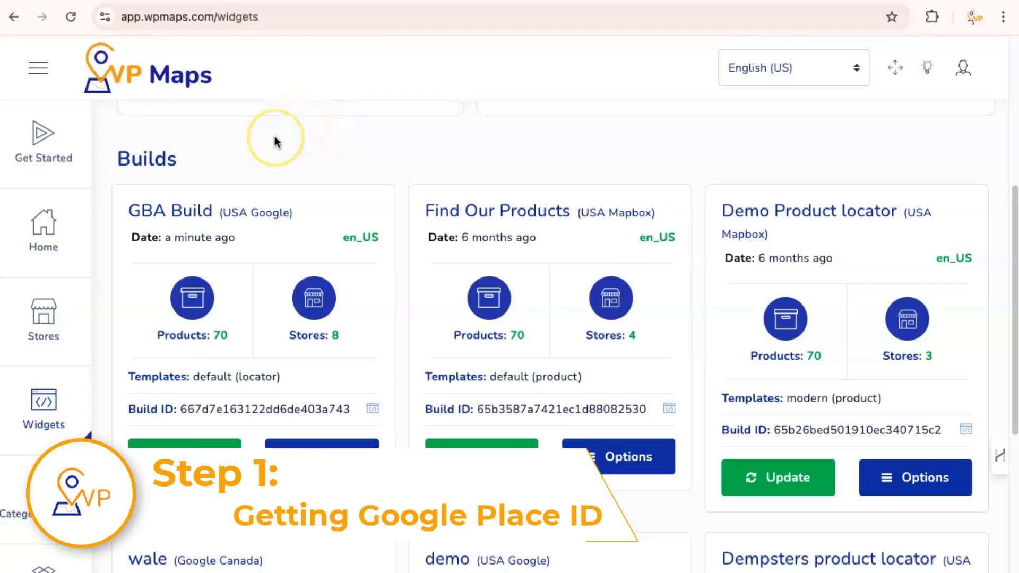
Step: Open Blue Dog Bakery & Cafe from the store list for editing and copy its name
left_click(60, 317)
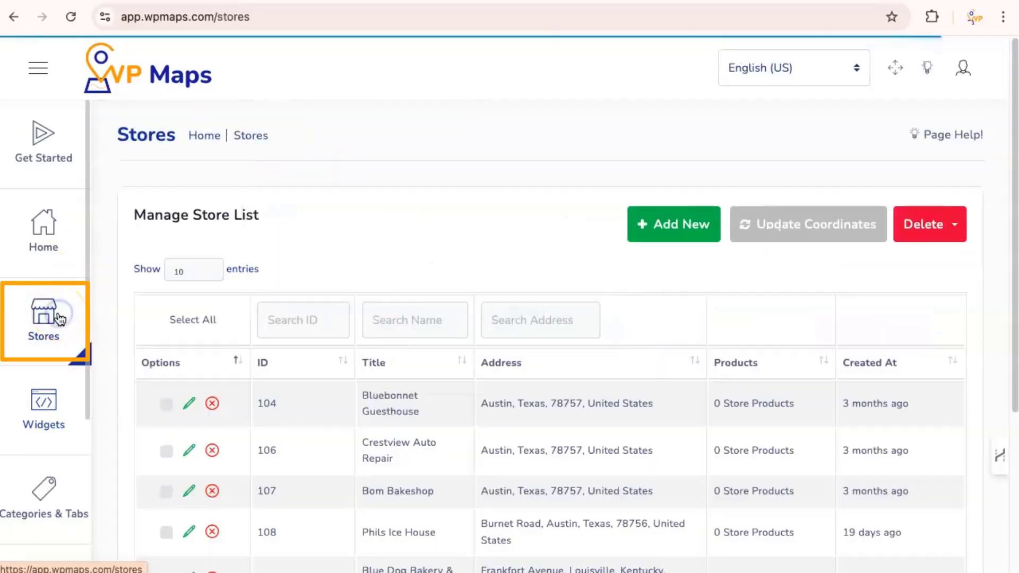
scroll(472, 228, "down", 3)
scroll(486, 203, "down", 1)
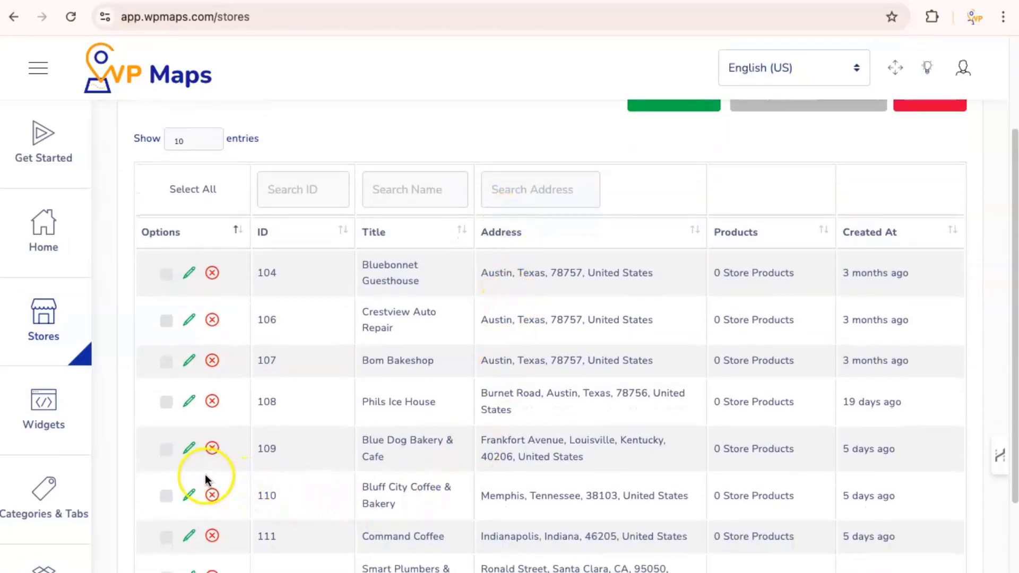
left_click(190, 451)
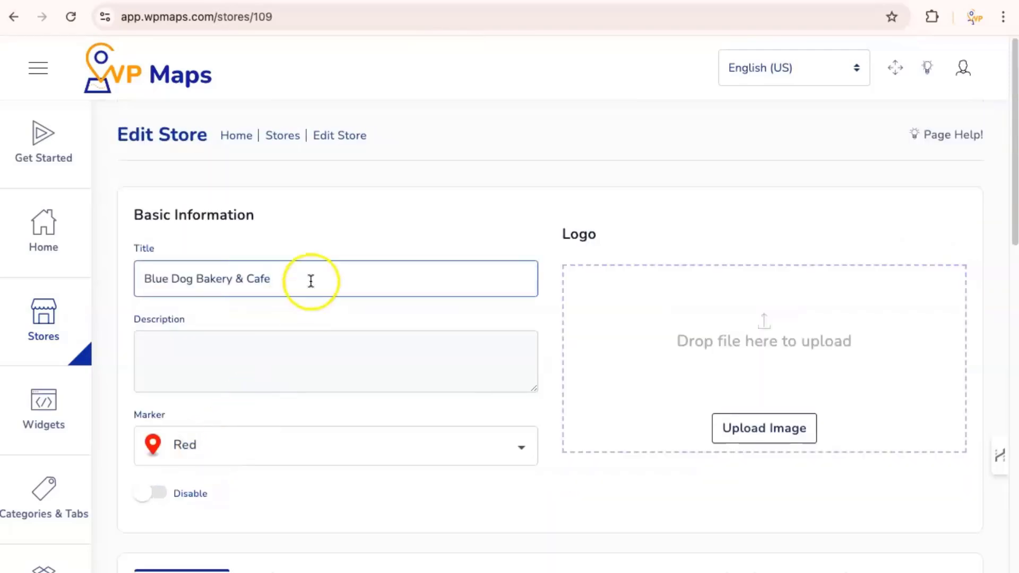
left_click_drag(310, 282, 140, 281)
key("ctrl+c")
Step: Search the map location box for the store name and pick its Google listing
scroll(271, 360, "down", 1)
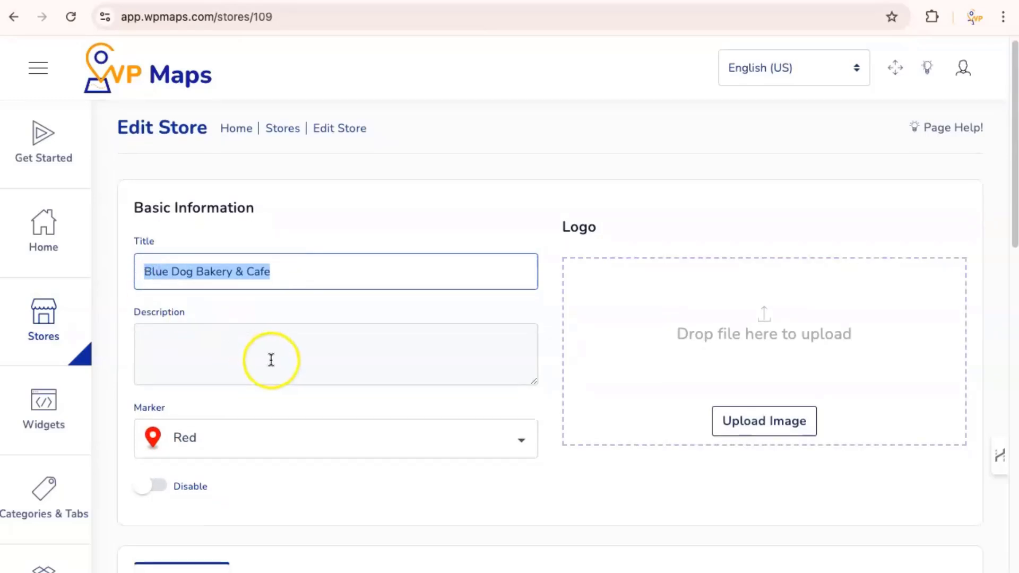
scroll(271, 360, "down", 5)
scroll(502, 371, "down", 4)
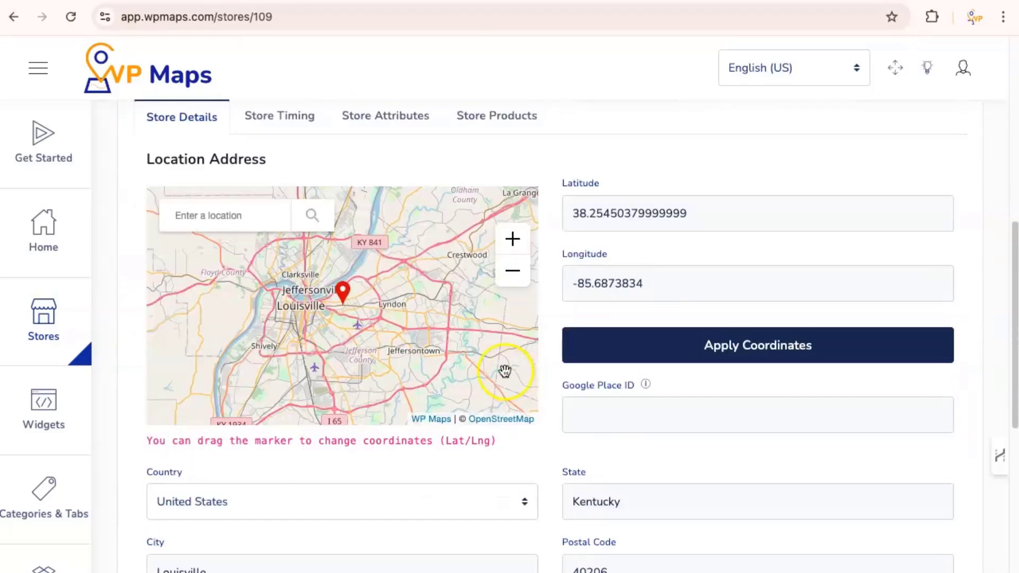
left_click(249, 225)
key("ctrl+v")
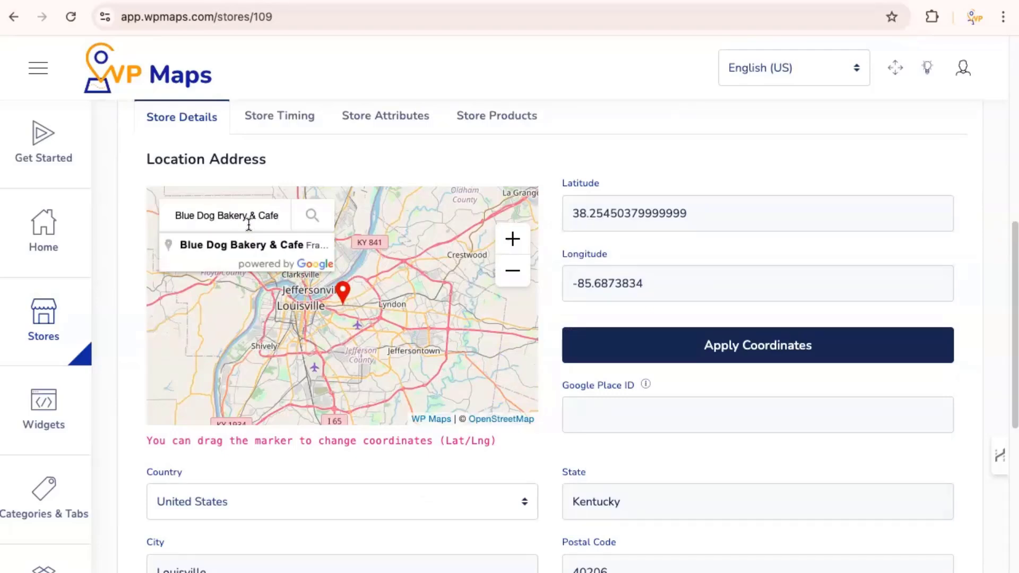
left_click(230, 244)
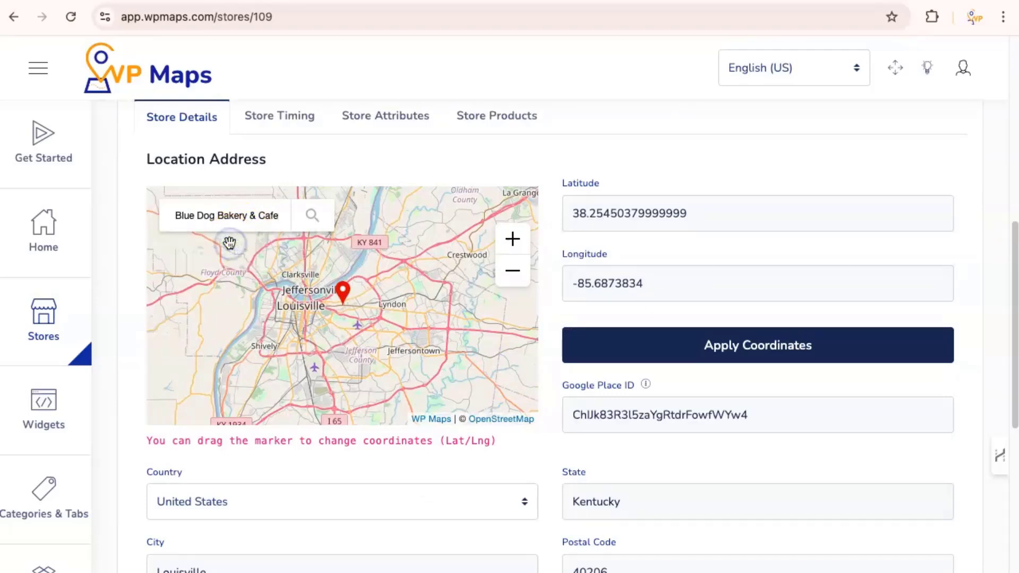
Step: Save the Blue Dog Bakery & Cafe store and close the editor
mouse_move(607, 390)
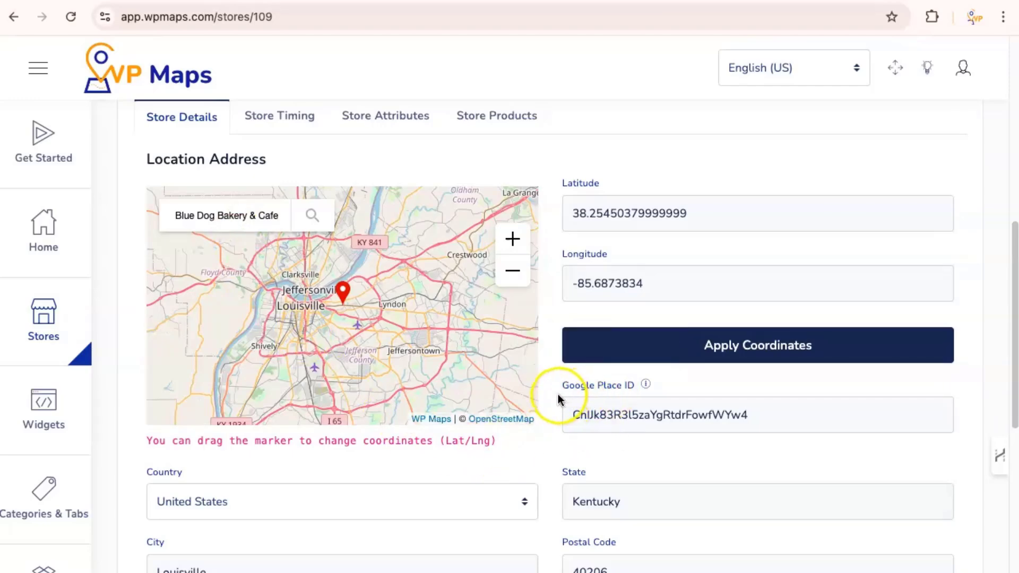
scroll(558, 398, "down", 5)
scroll(552, 398, "down", 2)
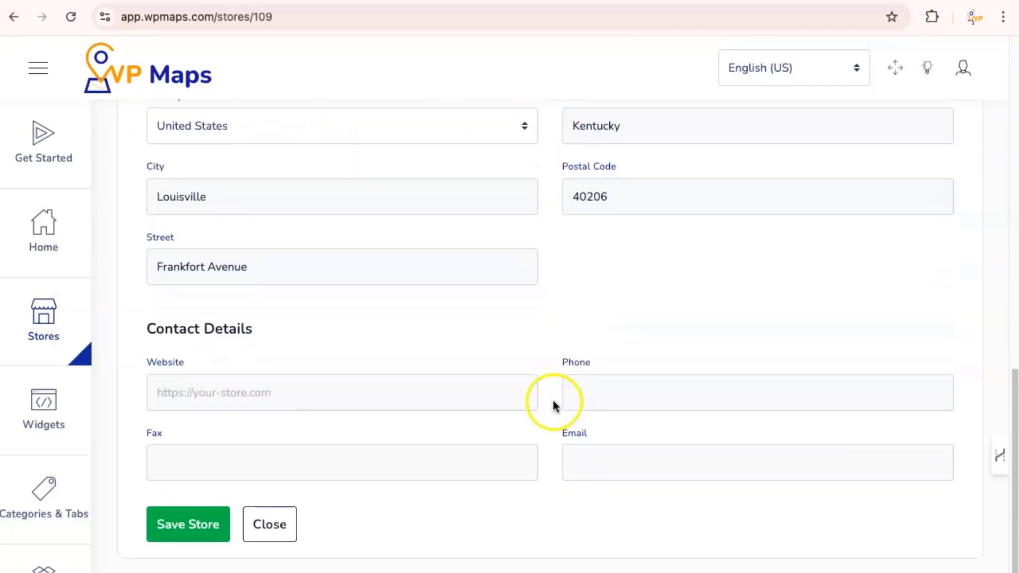
left_click(187, 523)
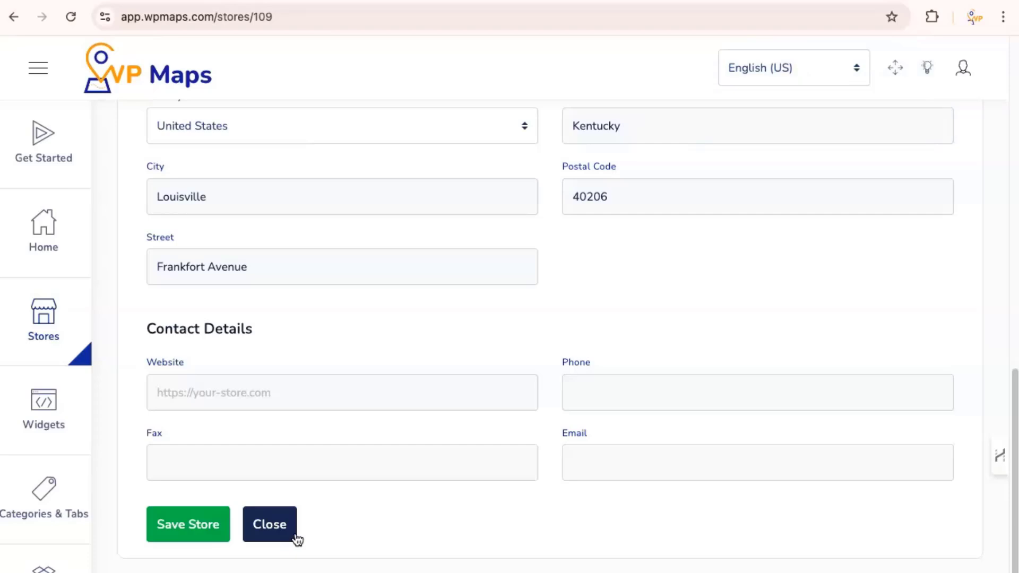
left_click(296, 539)
left_click(331, 454)
Step: Open Phils Ice House for editing and copy its full name
scroll(337, 455, "down", 1)
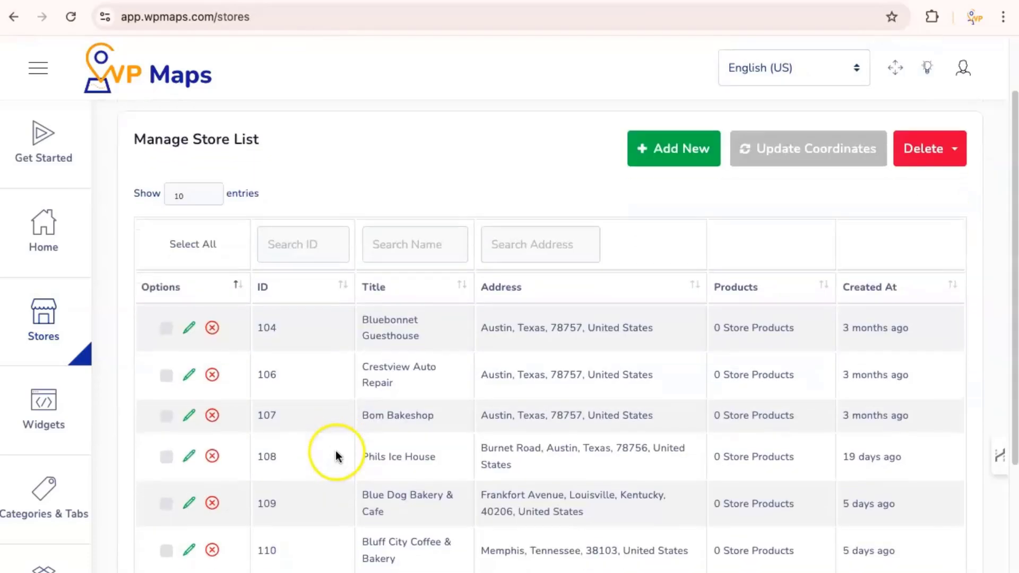
scroll(337, 455, "down", 1)
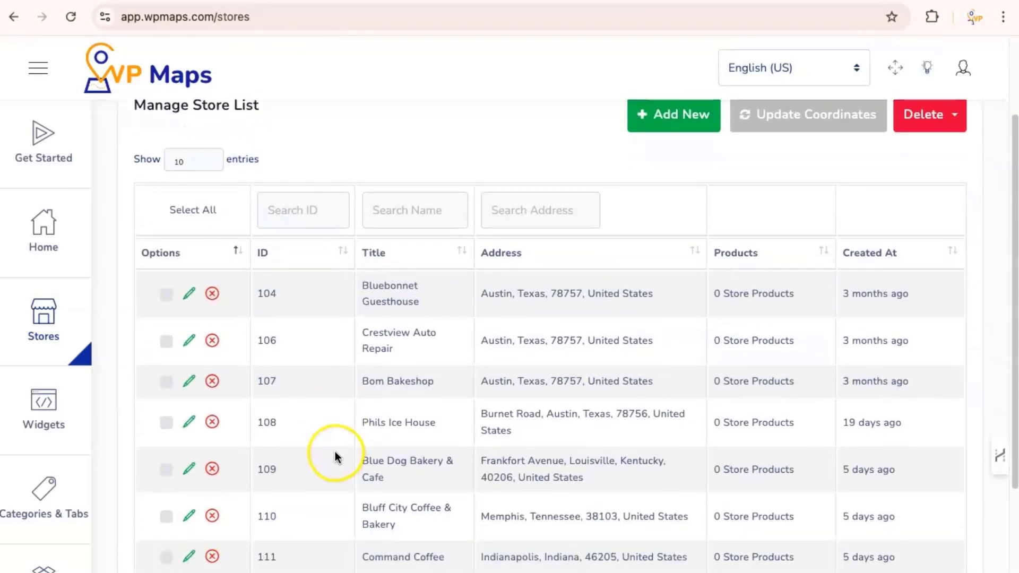
left_click(190, 425)
left_click(212, 284)
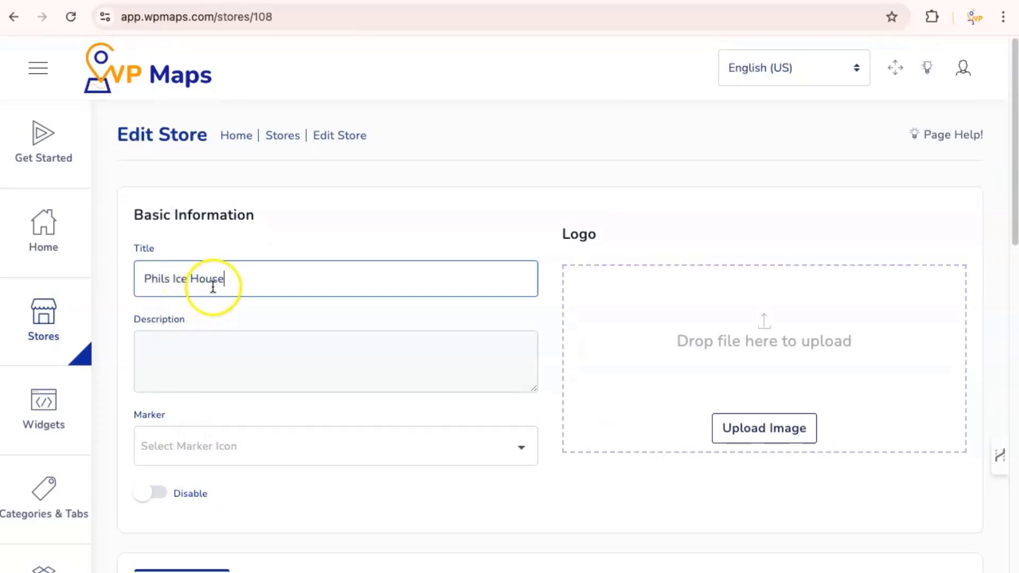
triple_click(147, 286)
key("ctrl+c")
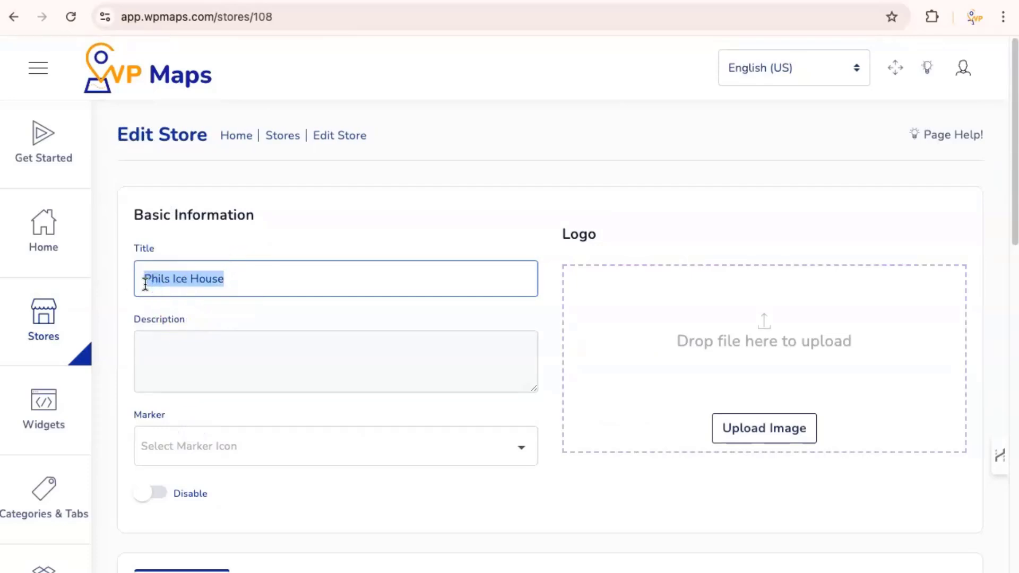
Step: Paste the name into the map location search and choose the Burnet Road listing
scroll(229, 359, "down", 8)
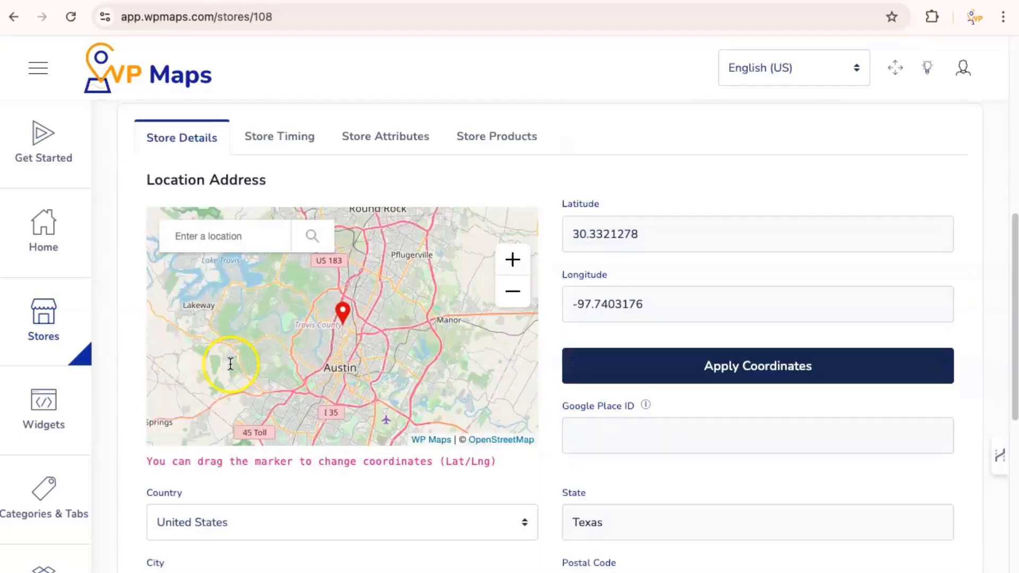
scroll(231, 364, "down", 2)
left_click(210, 154)
key("ctrl+v")
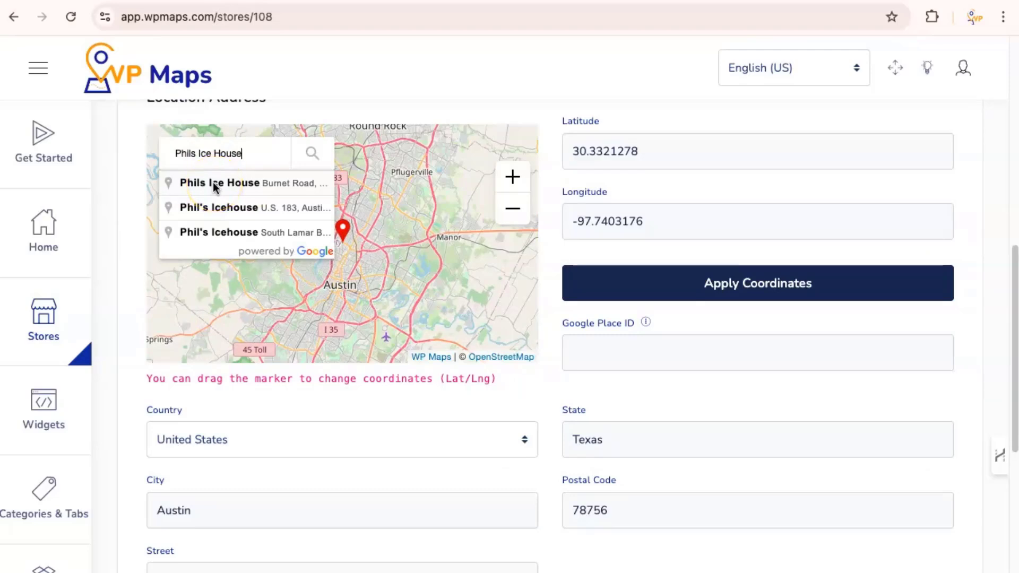
left_click(215, 185)
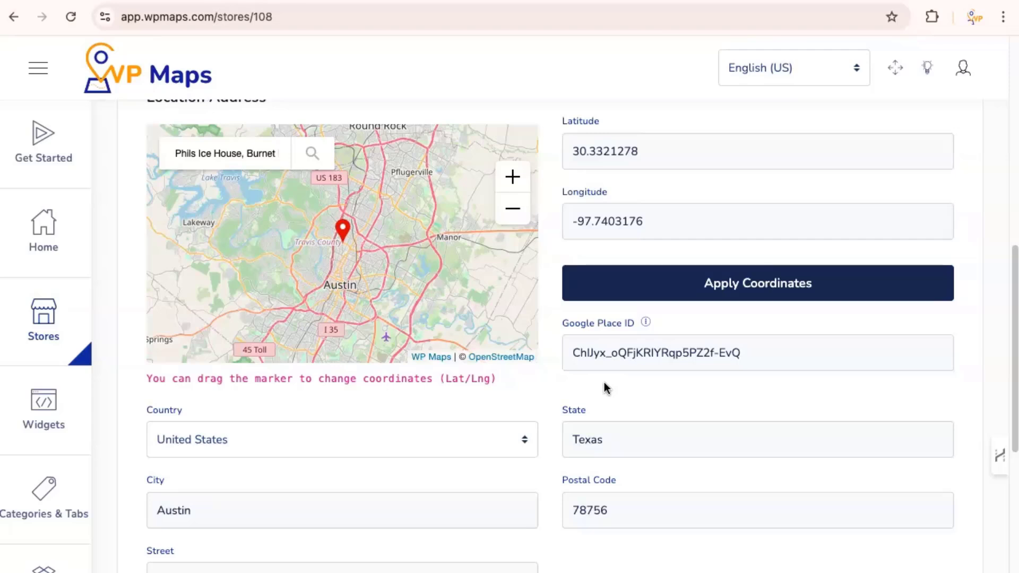
Step: Save the Phils Ice House store and close the editor
scroll(452, 411, "down", 5)
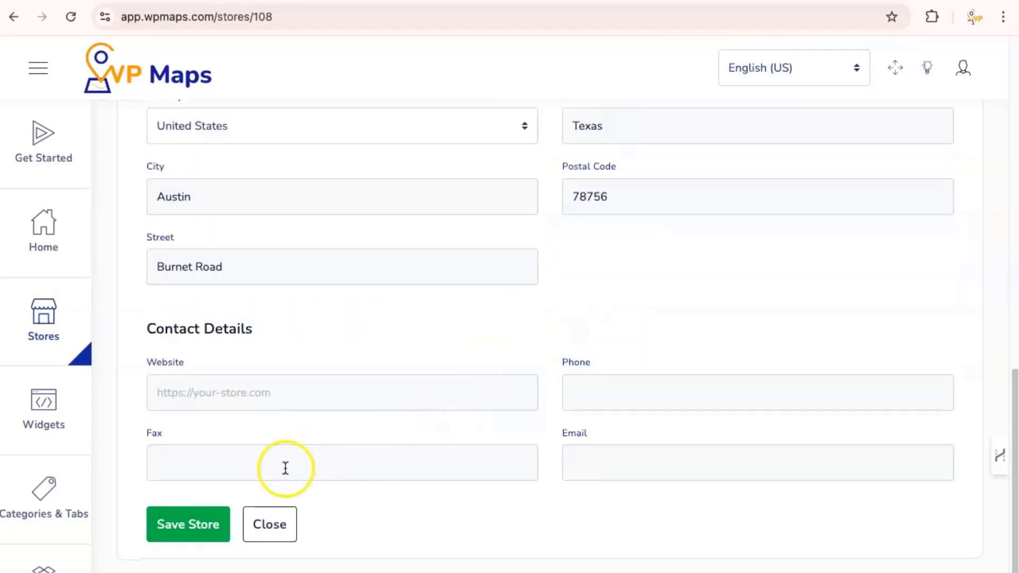
left_click(175, 541)
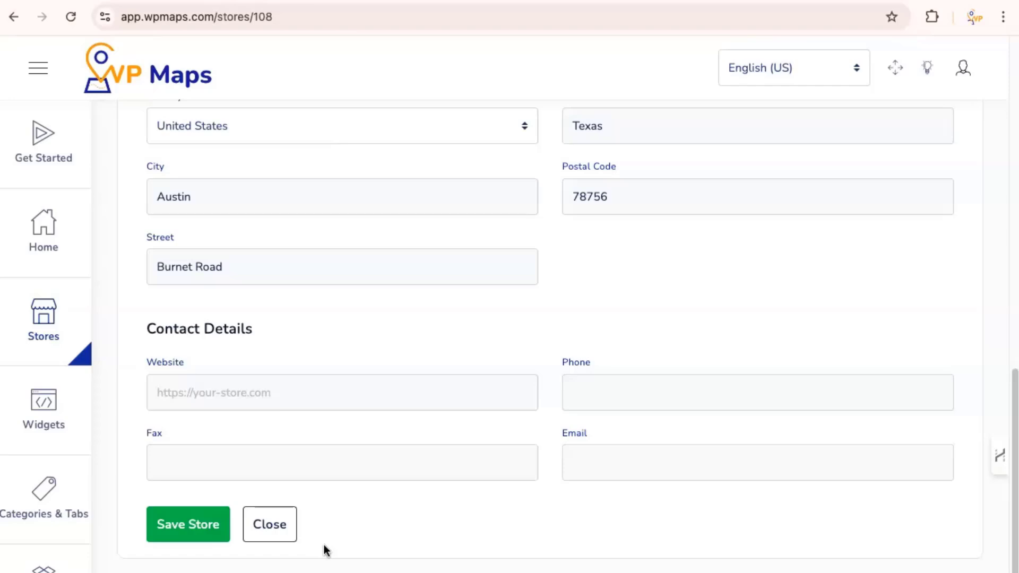
left_click(278, 539)
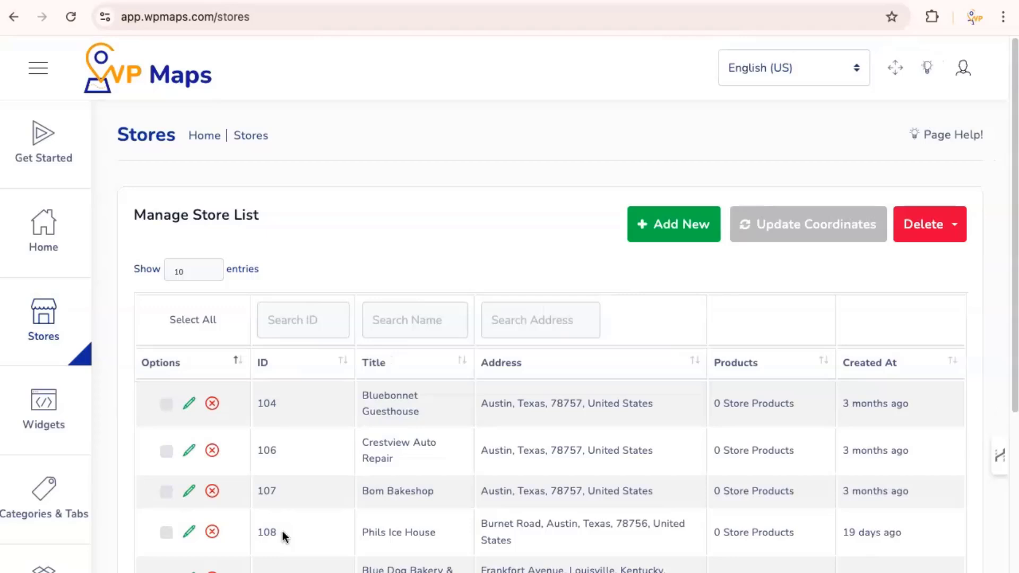
Step: Choose Edit API key from API key 2's actions menu in Credentials
scroll(75, 467, "down", 4)
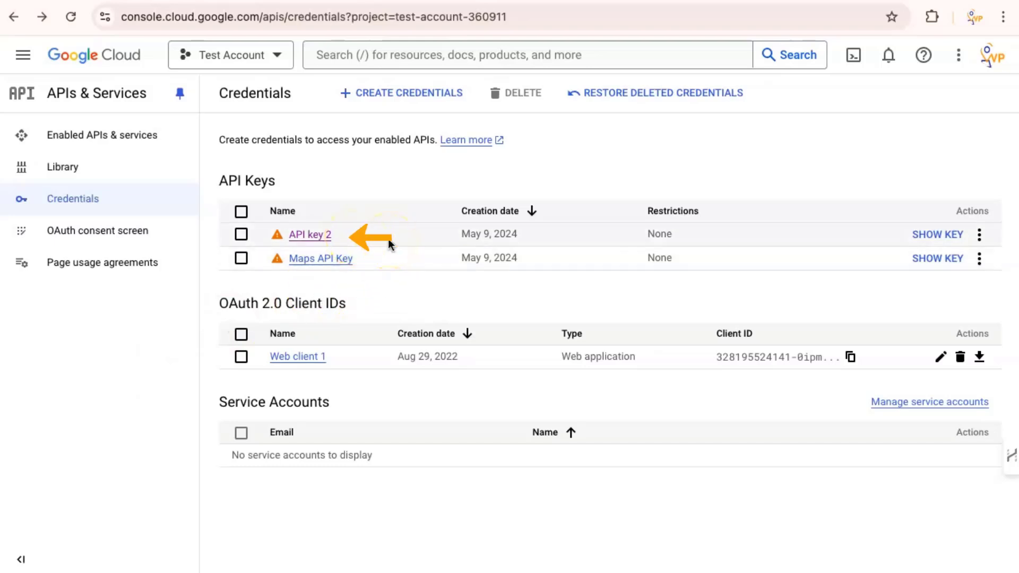
left_click(980, 236)
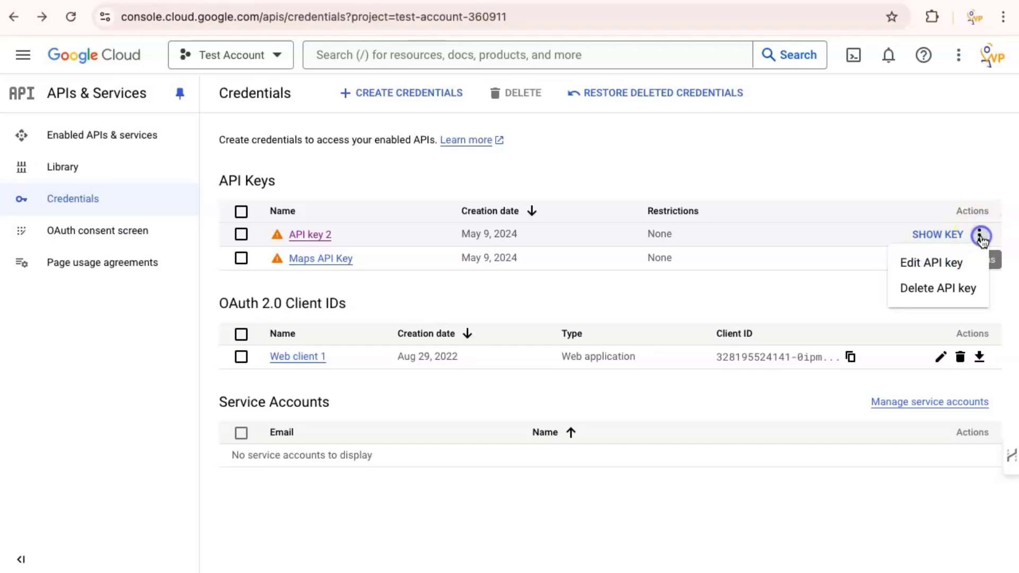
left_click(932, 270)
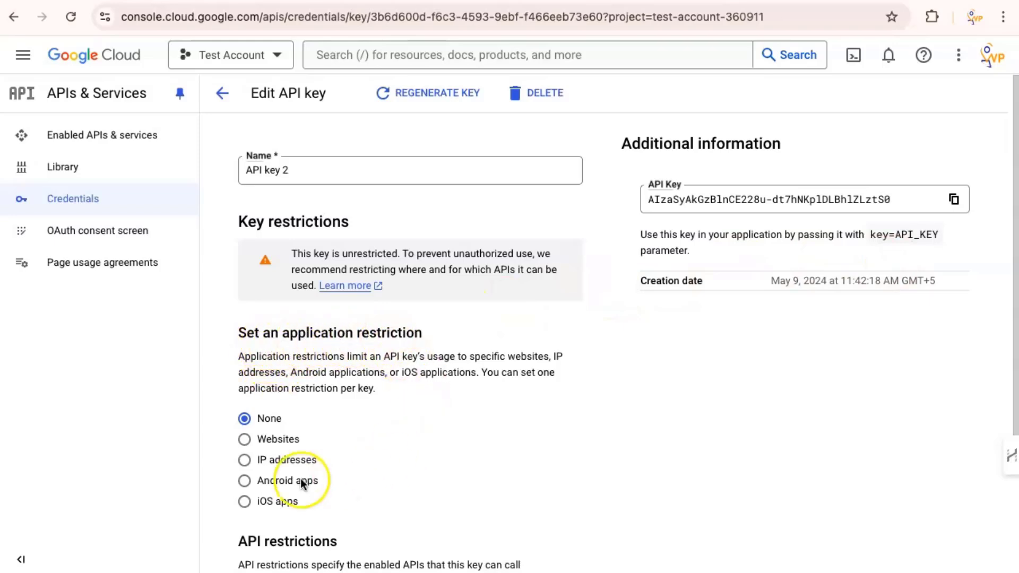
Step: Choose IP address restrictions, add 3.215.207.236 as the allowed address, and save the key
left_click(244, 459)
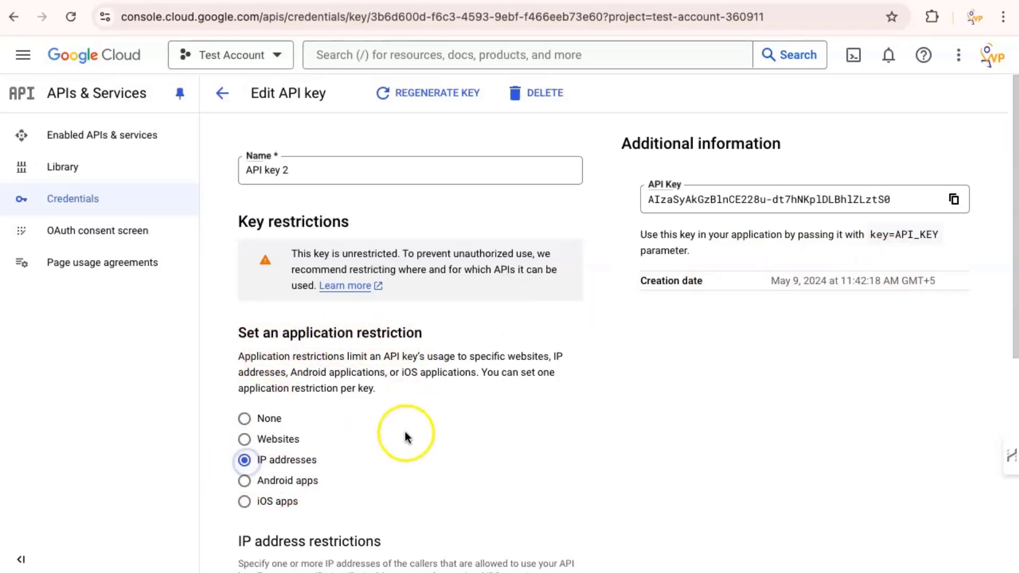
scroll(408, 433, "down", 7)
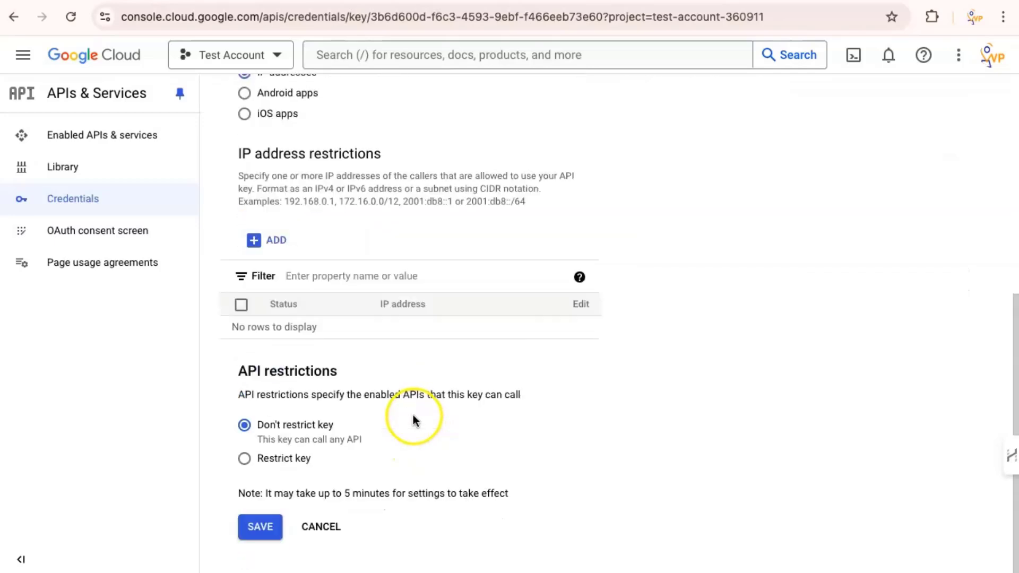
scroll(414, 421, "up", 3)
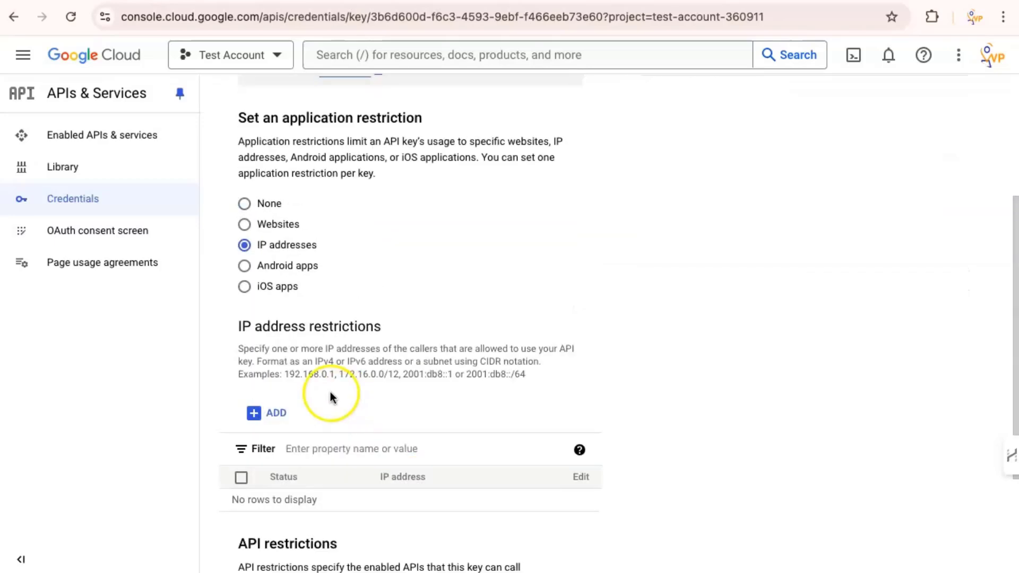
left_click(260, 415)
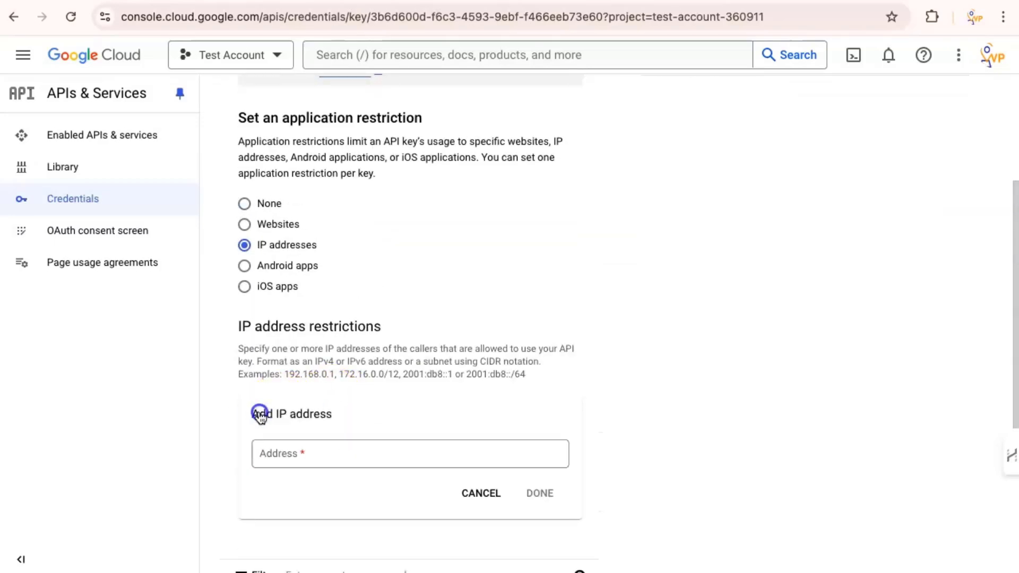
left_click(362, 450)
type("3")
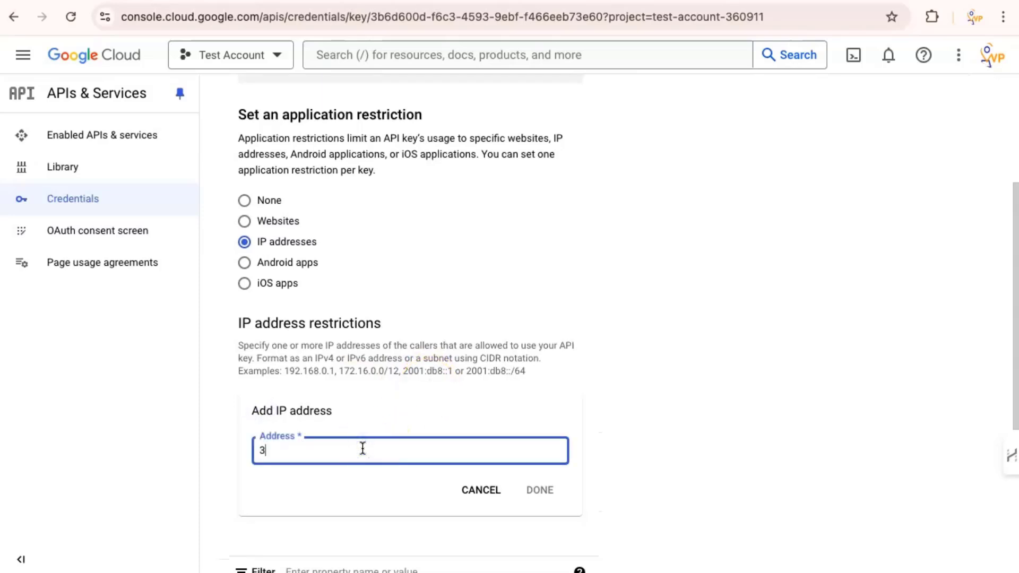
type(".")
type("215")
type(".2")
type("-7")
key("BackSpace")
key("BackSpace")
type("07.236")
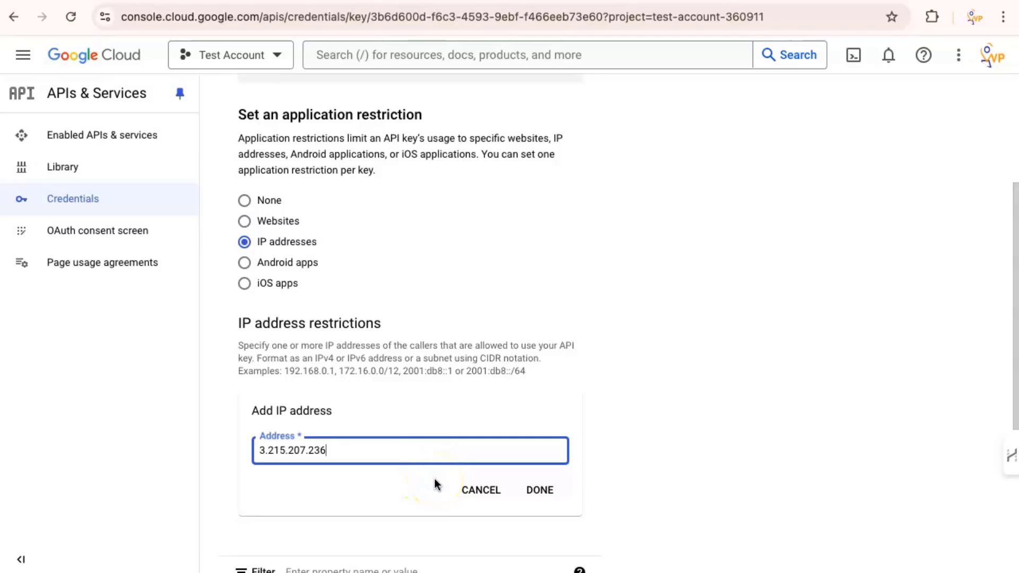
left_click(560, 494)
scroll(498, 342, "down", 3)
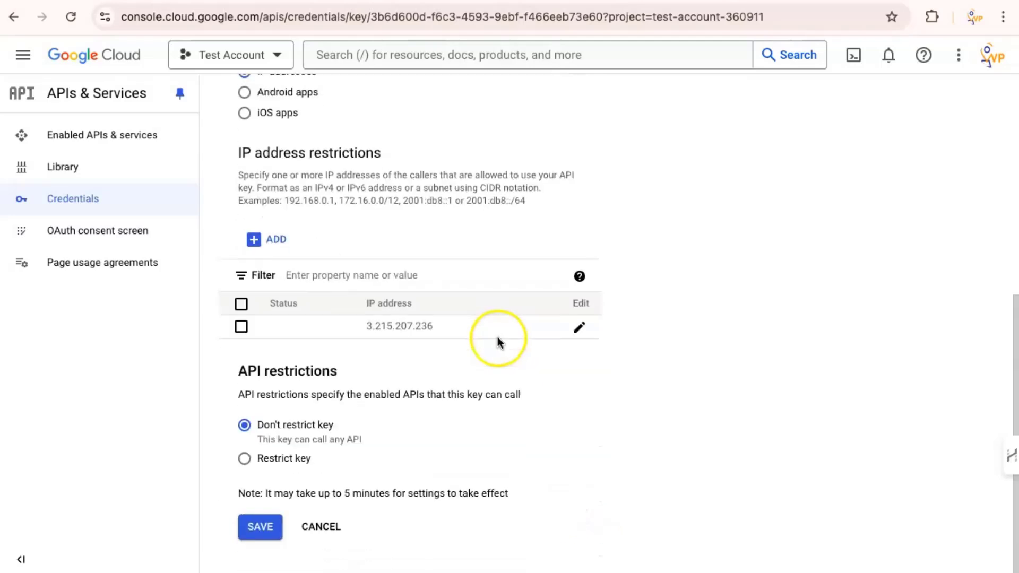
left_click(266, 536)
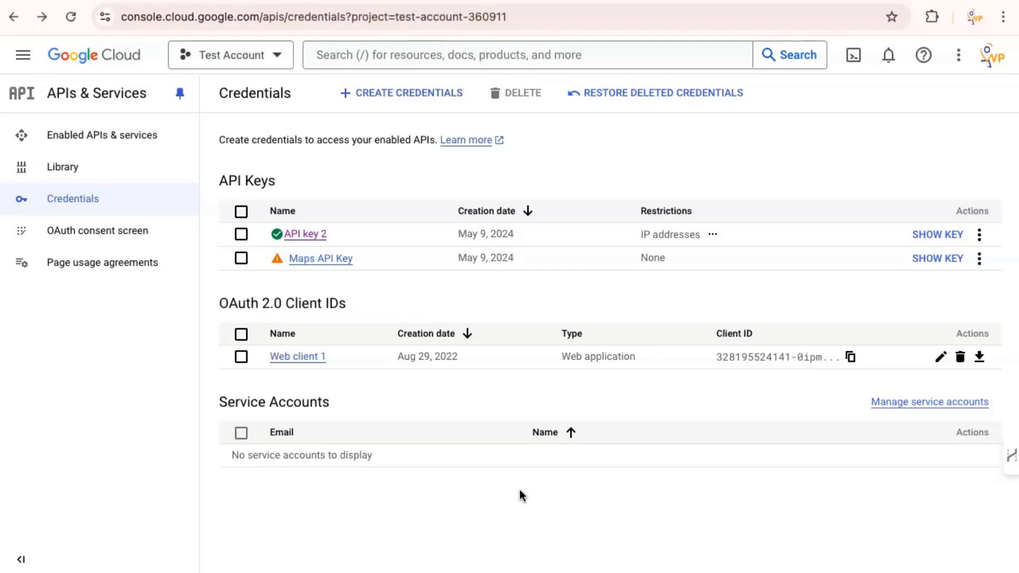
Step: Reveal API key 2's value, then go to Administrator's Google Business settings
left_click(928, 234)
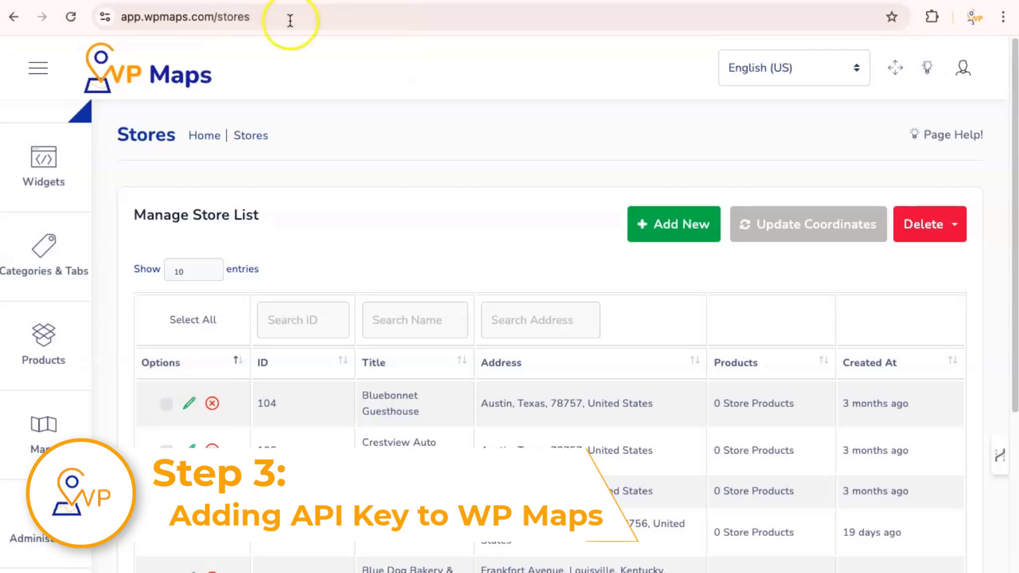
mouse_move(170, 287)
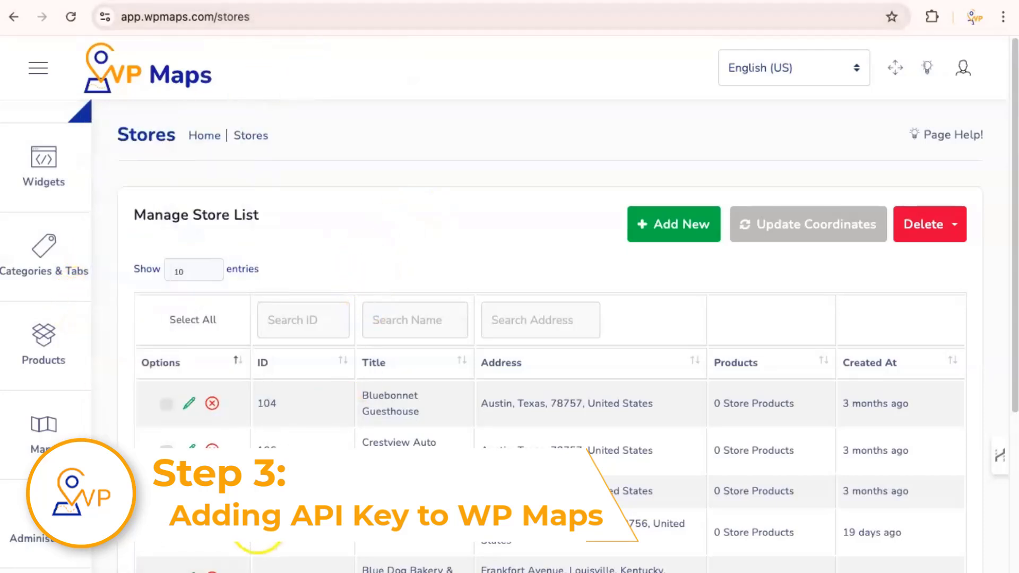
mouse_move(43, 414)
left_click(51, 497)
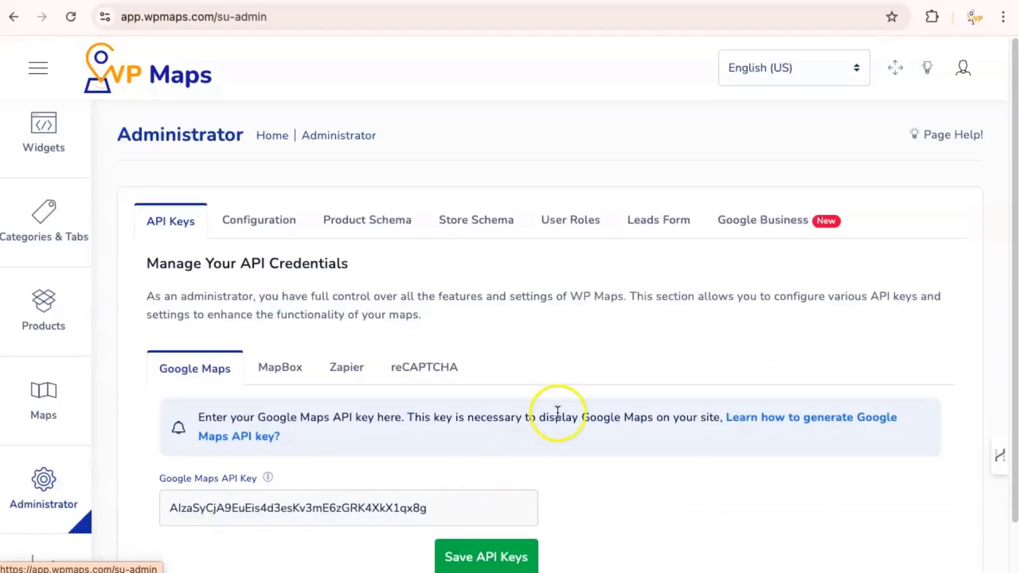
left_click(760, 234)
Step: Turn on Google Business Synchronization for the Rating and Reviews fields
scroll(620, 362, "down", 2)
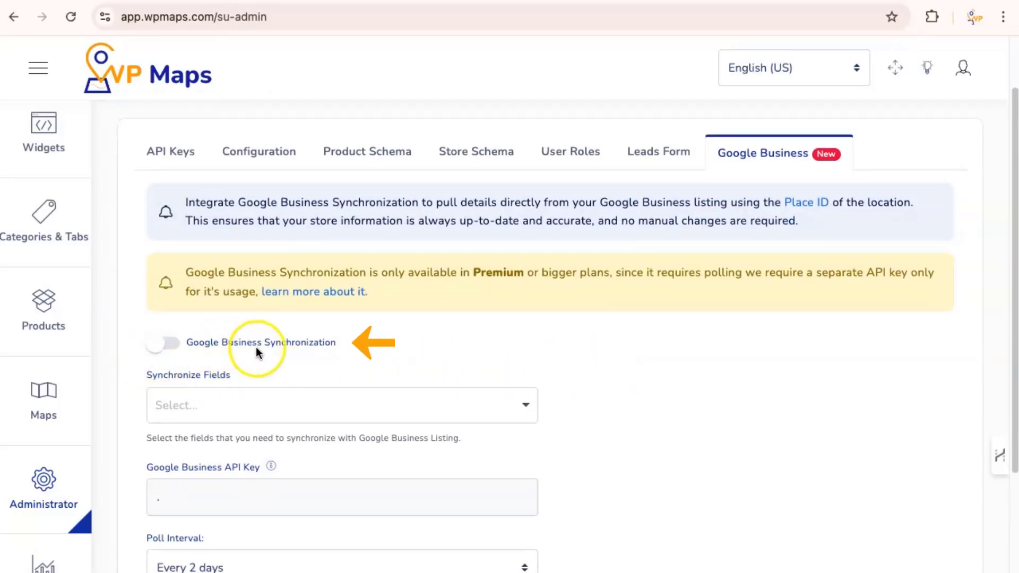
left_click(212, 345)
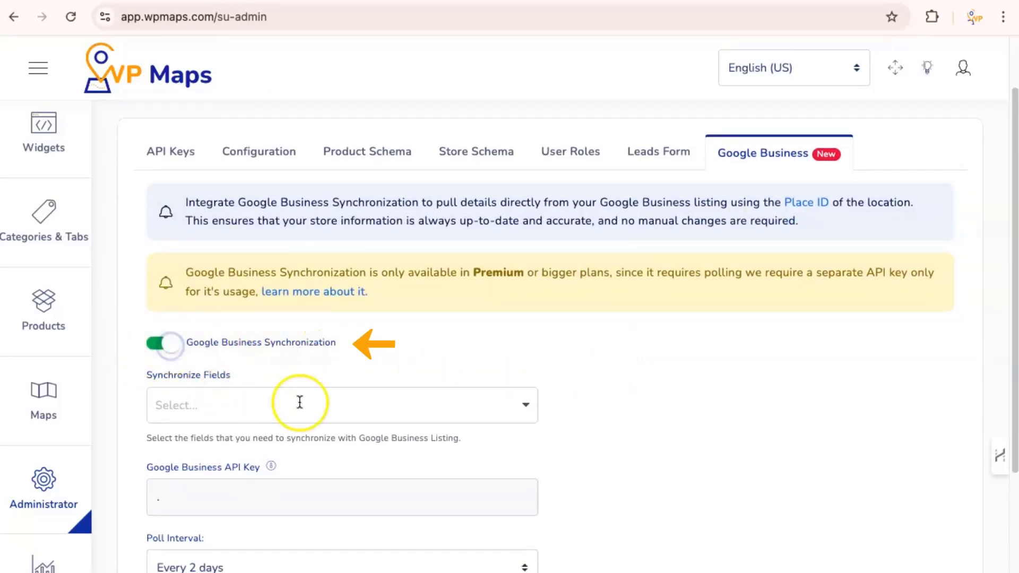
left_click(523, 409)
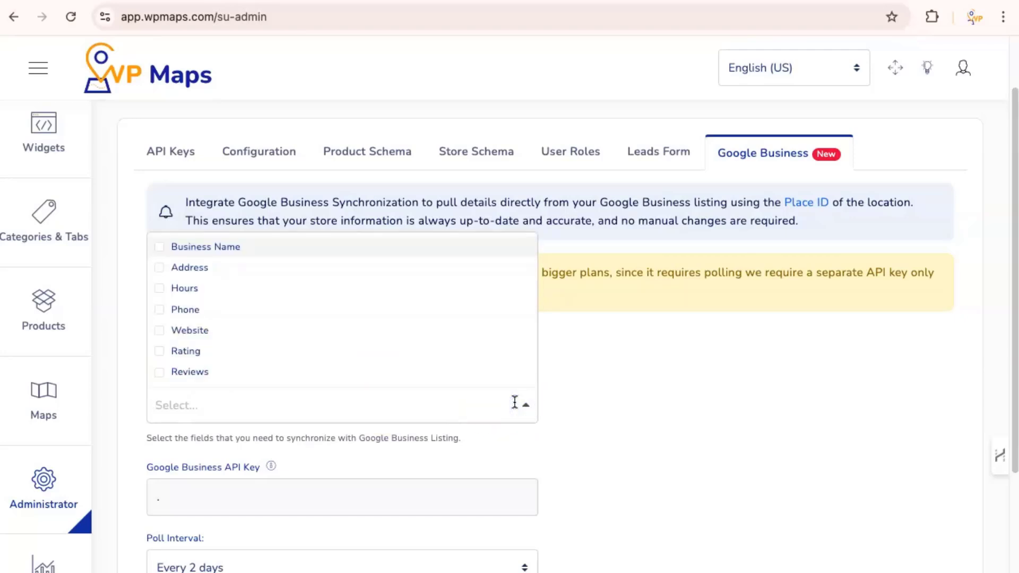
left_click(160, 352)
left_click(160, 374)
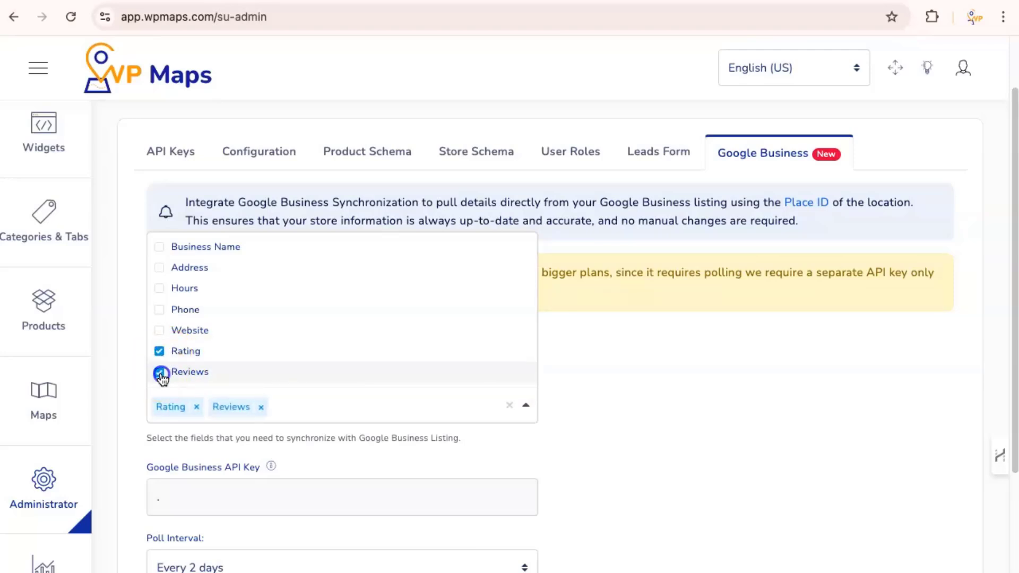
left_click(685, 413)
Step: Paste the Google Business API key, set Poll Interval to Every day, and save
scroll(234, 446, "down", 3)
left_click(216, 359)
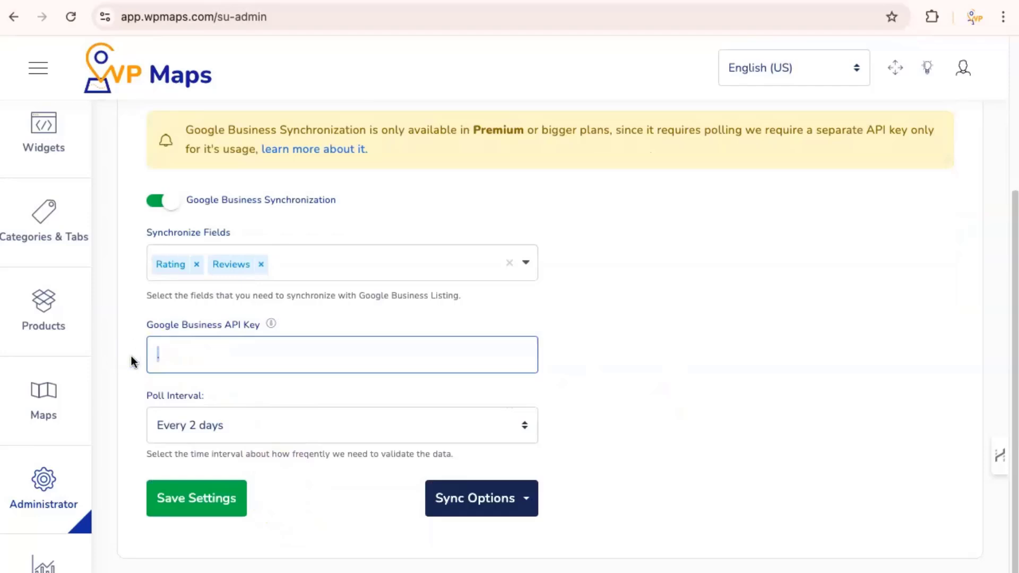
key("ctrl+v")
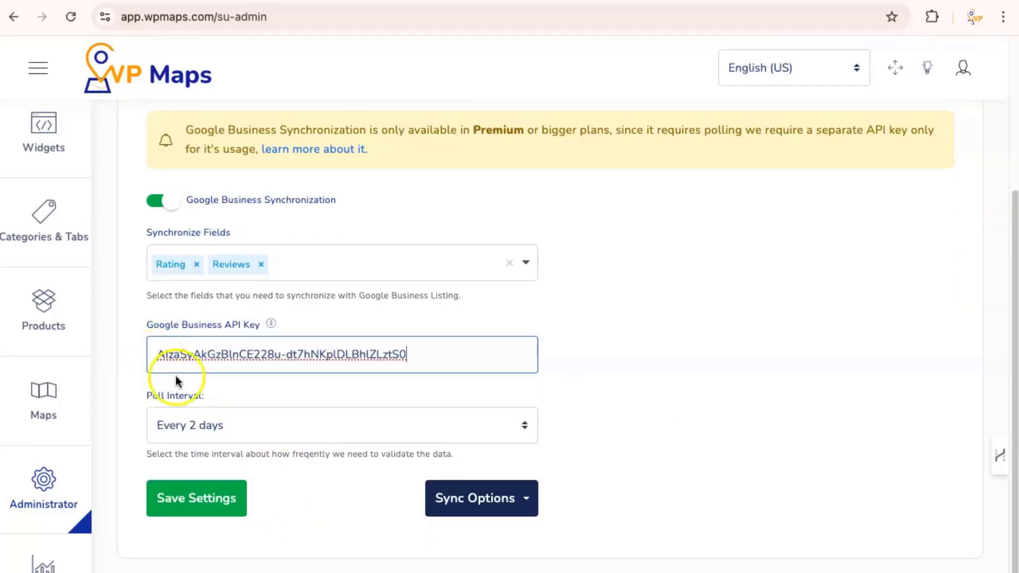
left_click(234, 426)
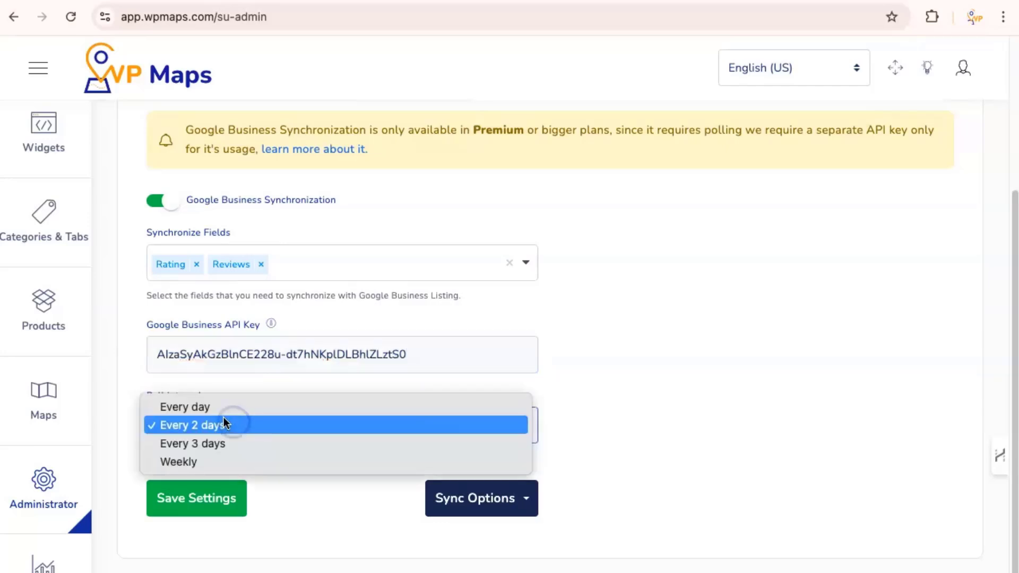
left_click(210, 409)
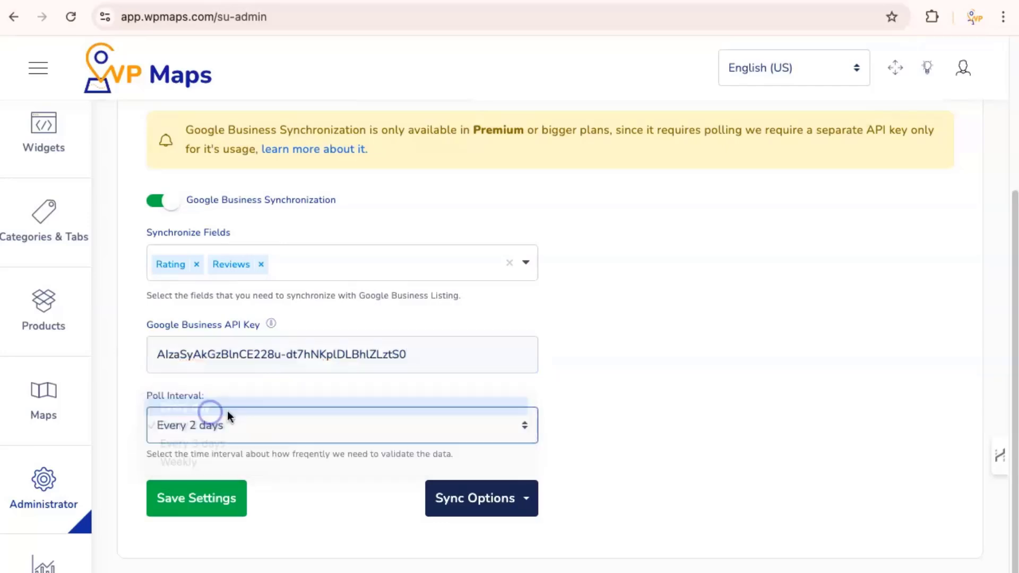
left_click(224, 505)
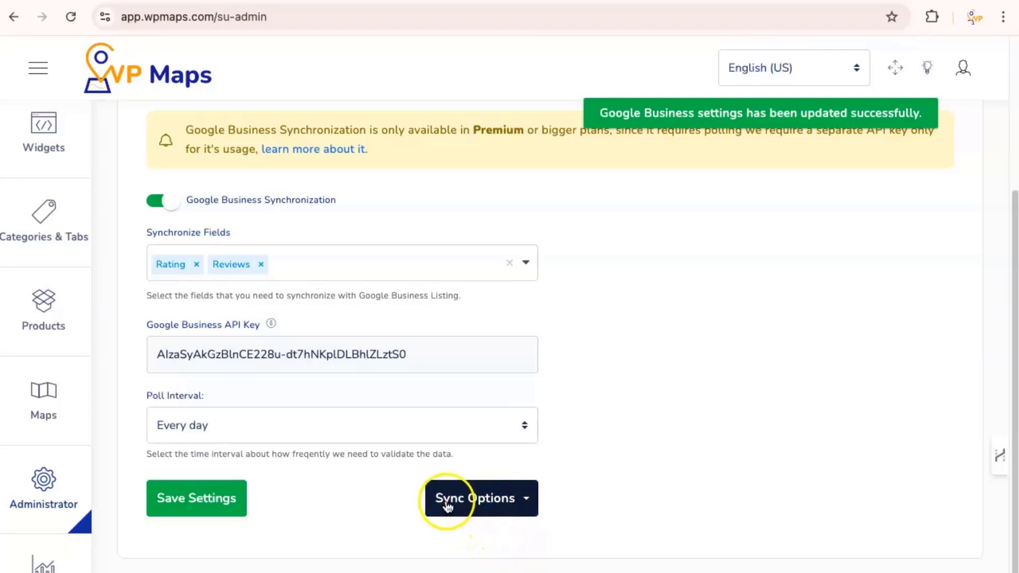
Step: Validate the API key configuration and run a Manual Sync
left_click(495, 502)
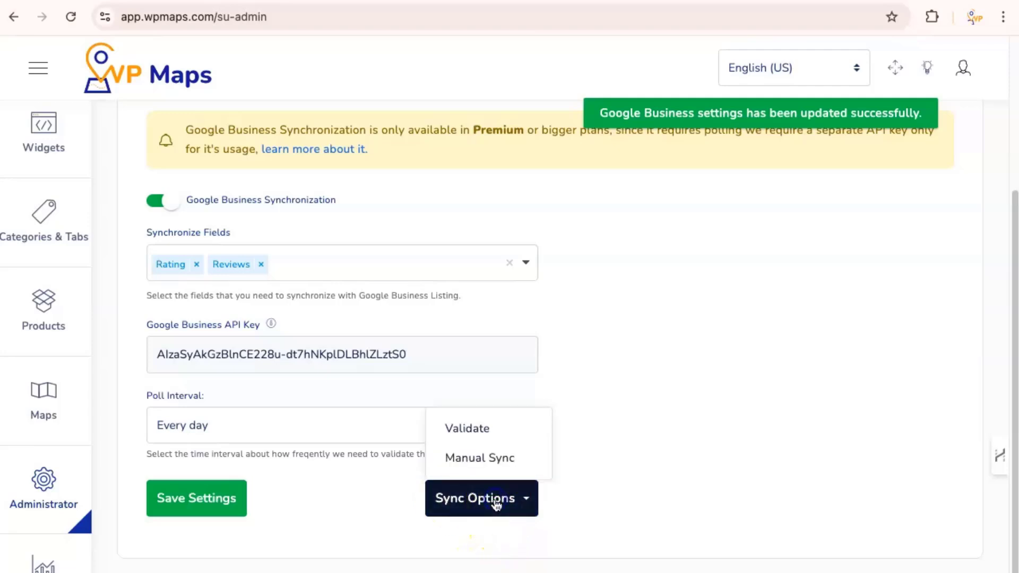
left_click(468, 433)
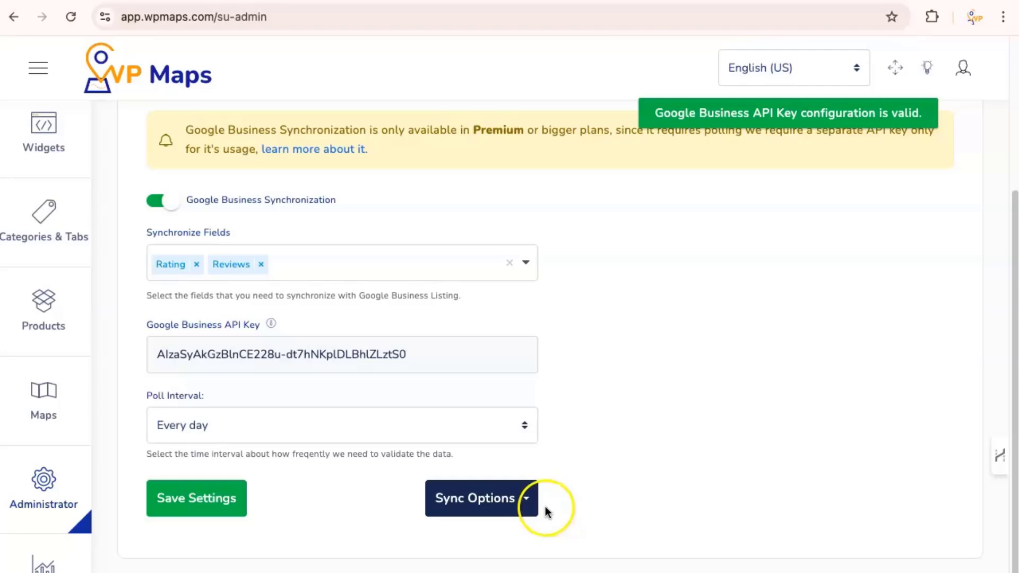
left_click(528, 501)
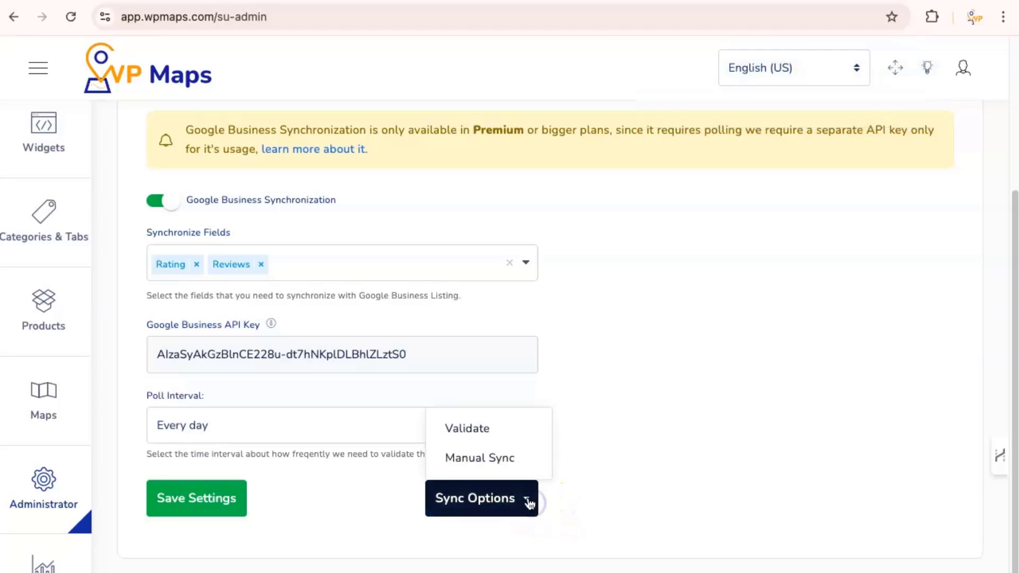
left_click(502, 459)
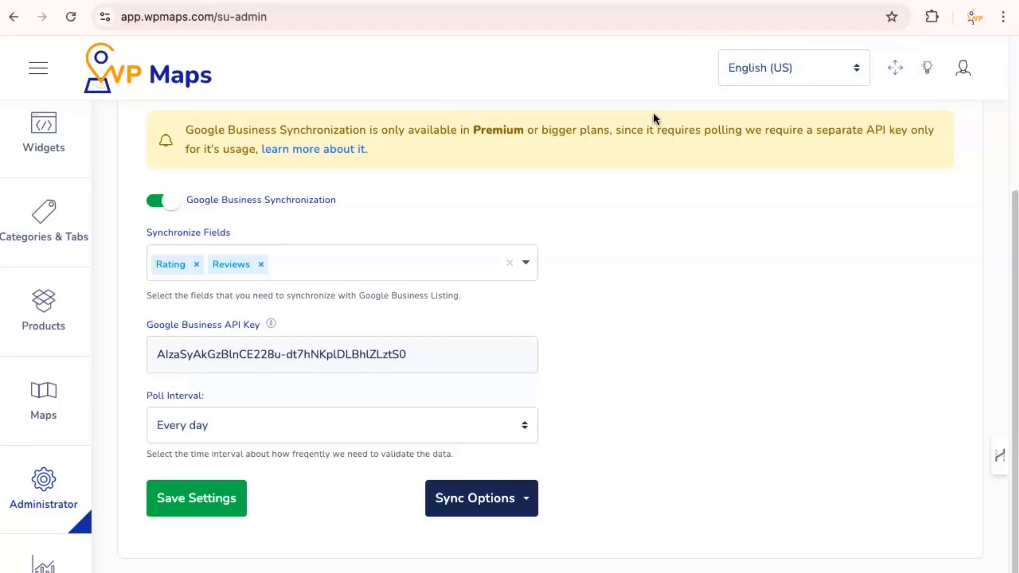
Step: Update the GBA Build on the Widgets page, confirm the republish, and open its Options
left_click(40, 160)
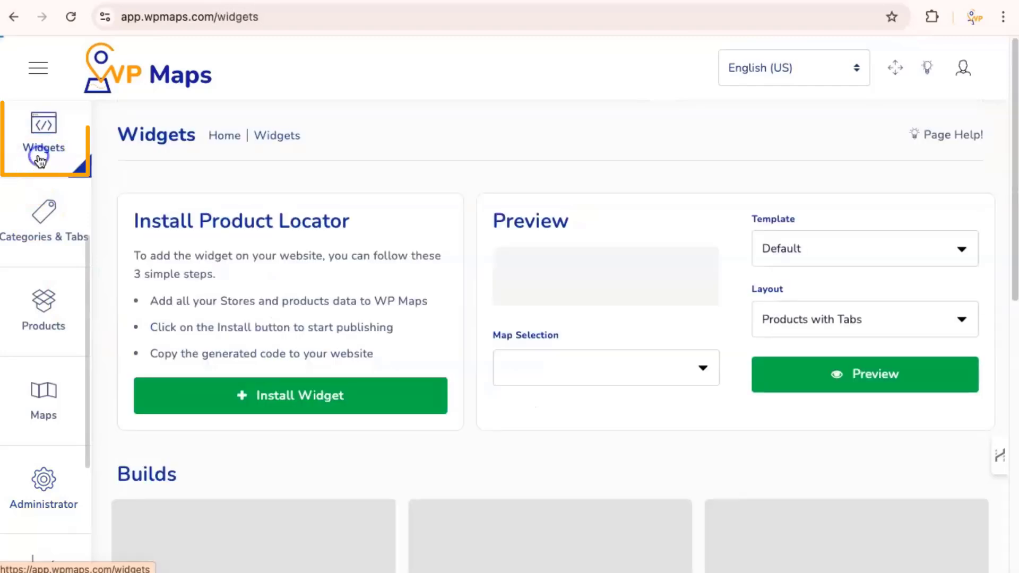
scroll(485, 209, "down", 2)
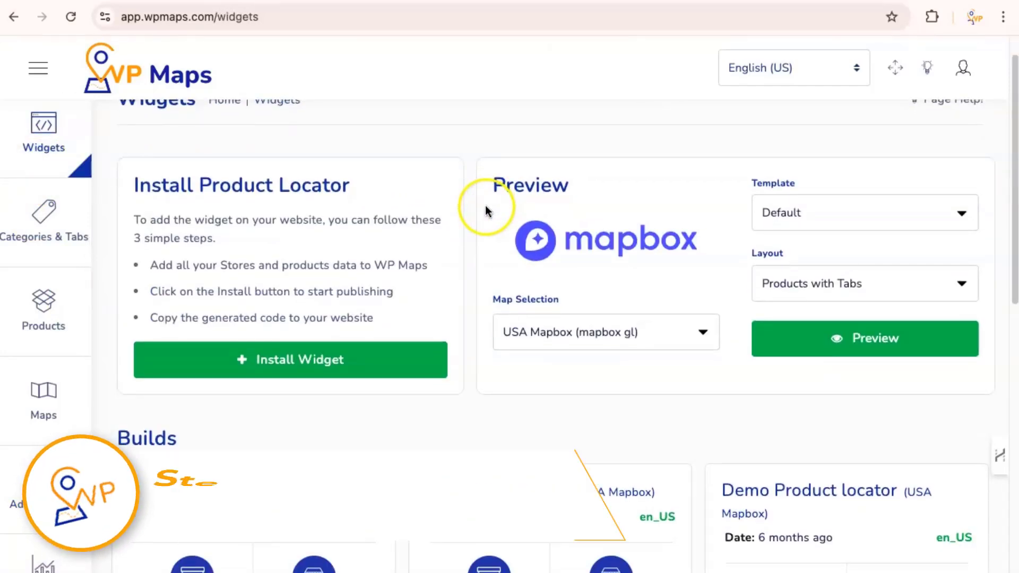
scroll(485, 209, "down", 6)
scroll(420, 215, "up", 3)
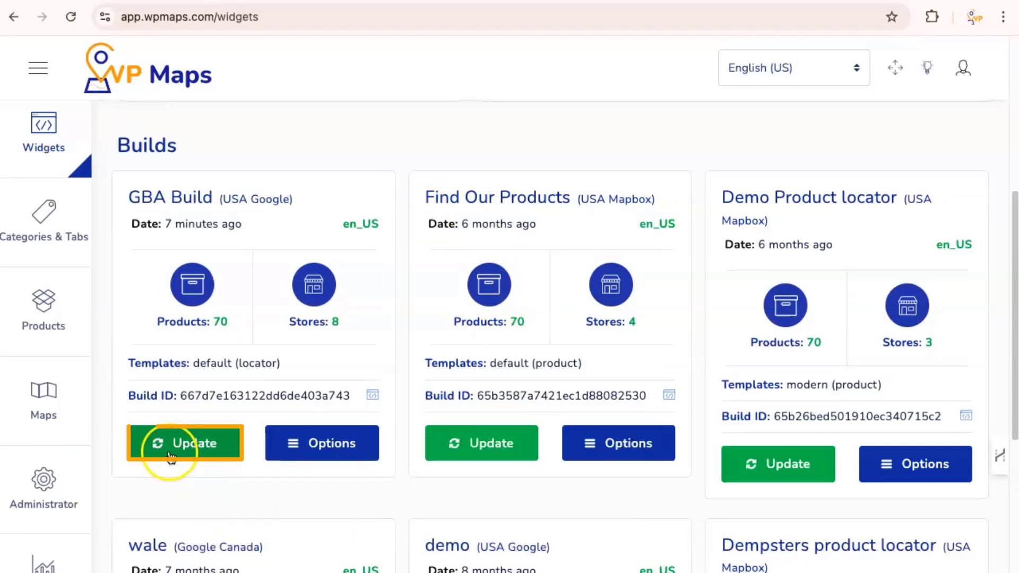
left_click(170, 453)
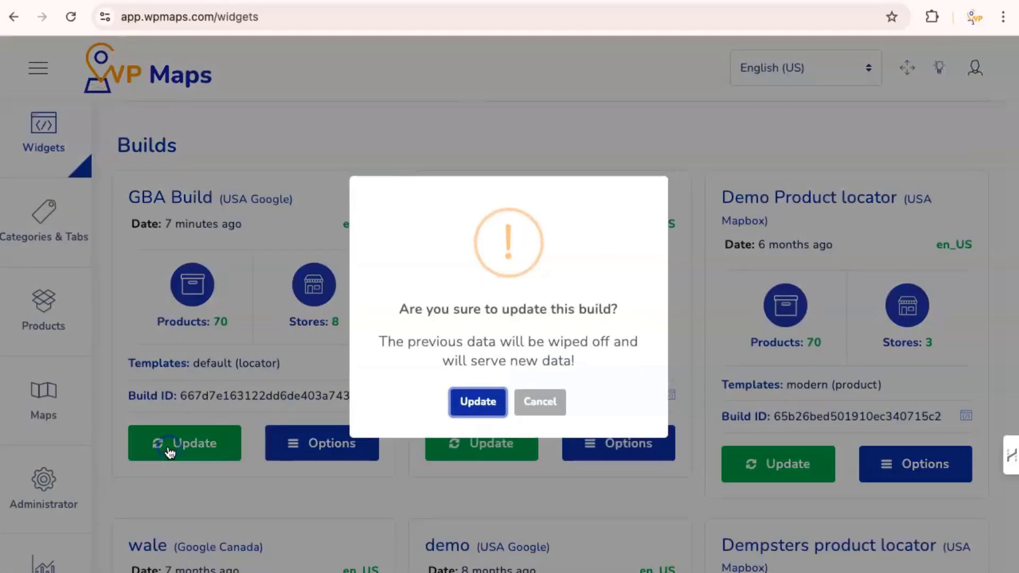
left_click(478, 403)
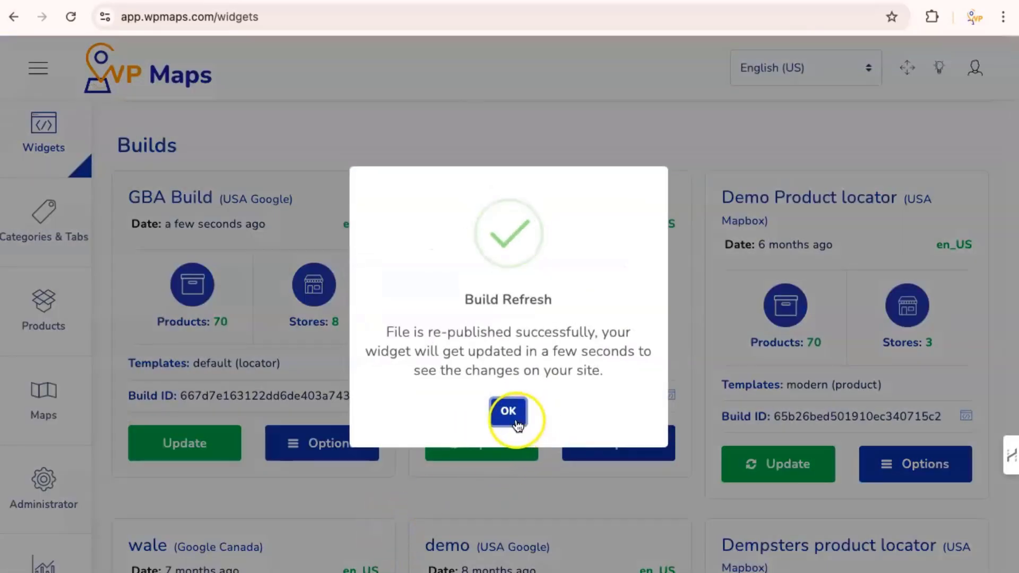
left_click(515, 422)
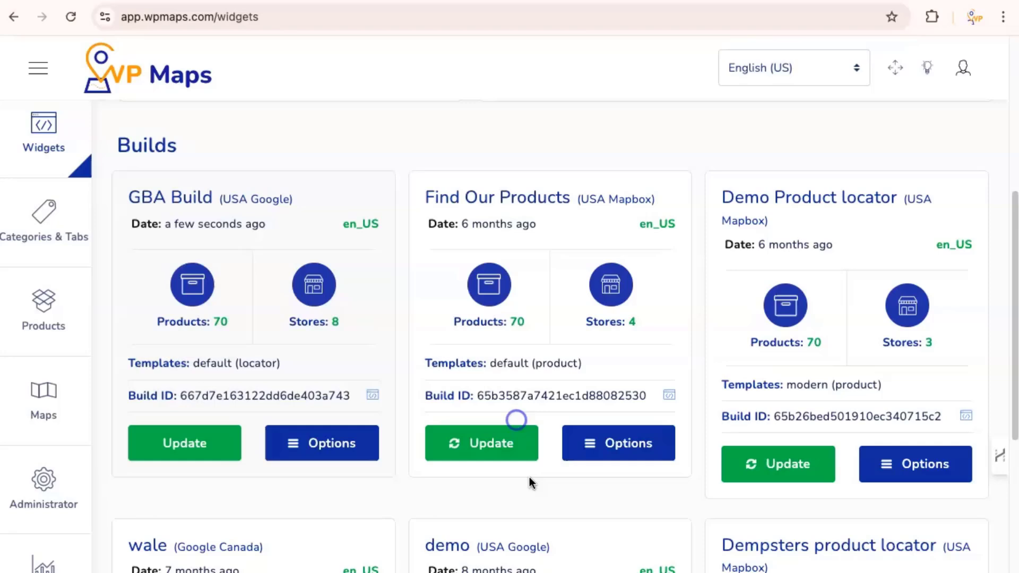
left_click(303, 459)
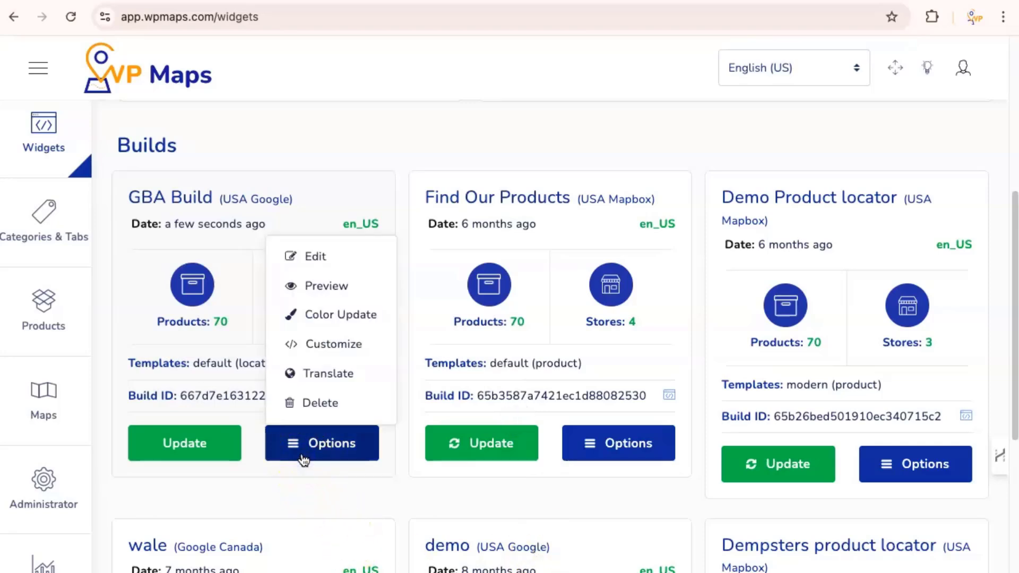
Step: Add an 'Our Reviews' call to action linked to the Review Button data field
left_click(319, 351)
scroll(320, 383, "down", 6)
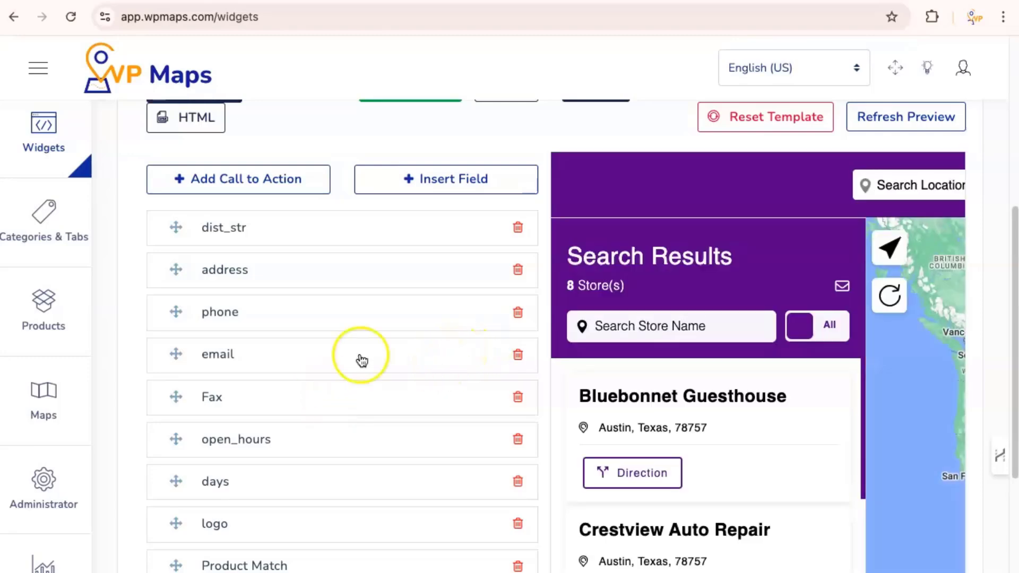
scroll(263, 319, "up", 3)
left_click(232, 330)
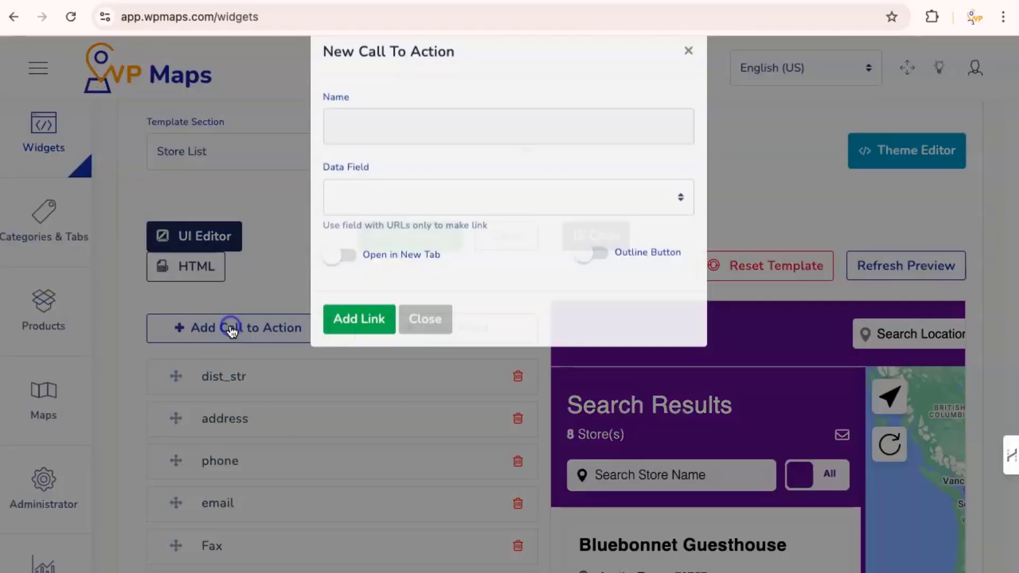
left_click(382, 161)
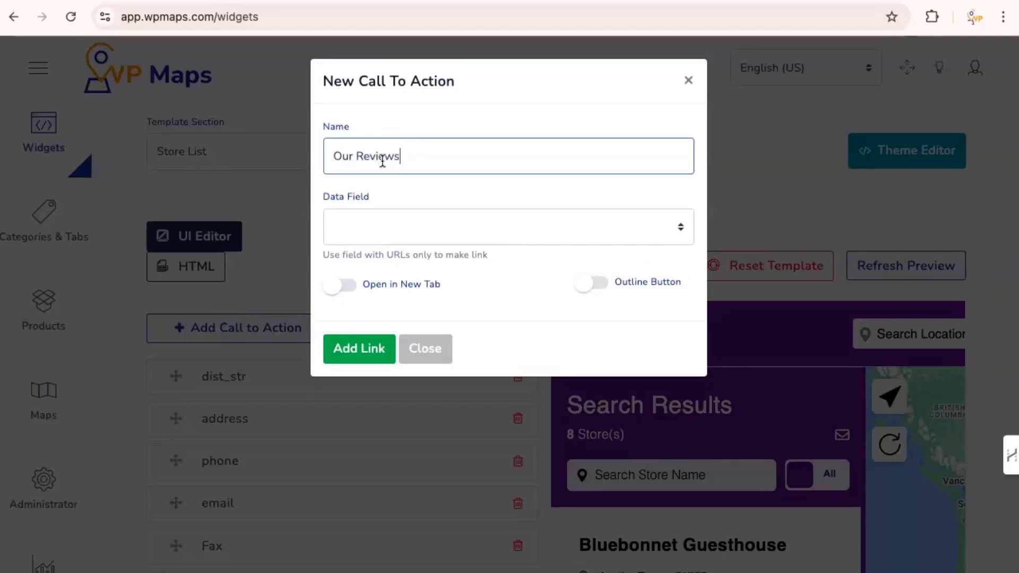
type("Our Reviews")
left_click(485, 230)
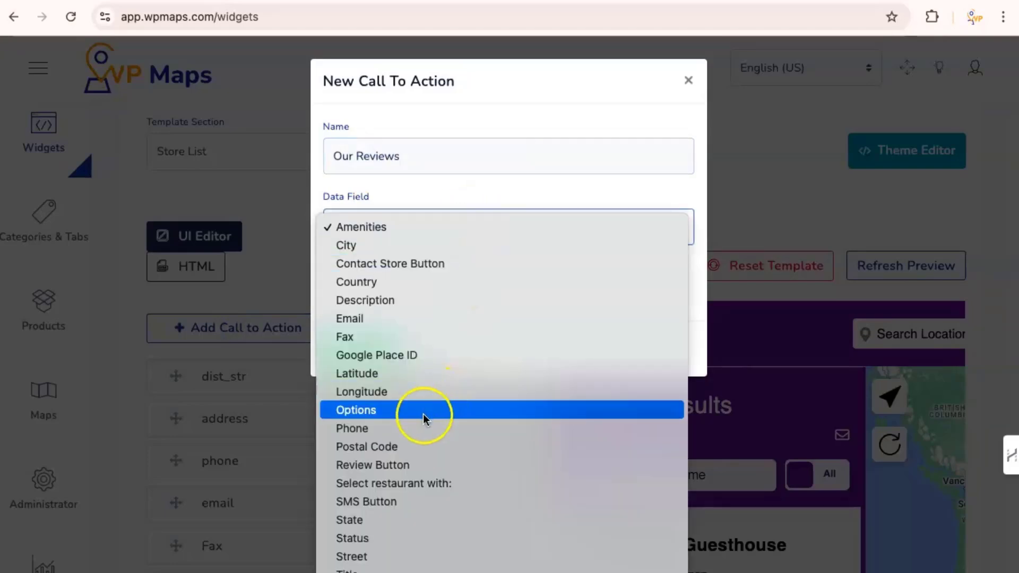
left_click(407, 465)
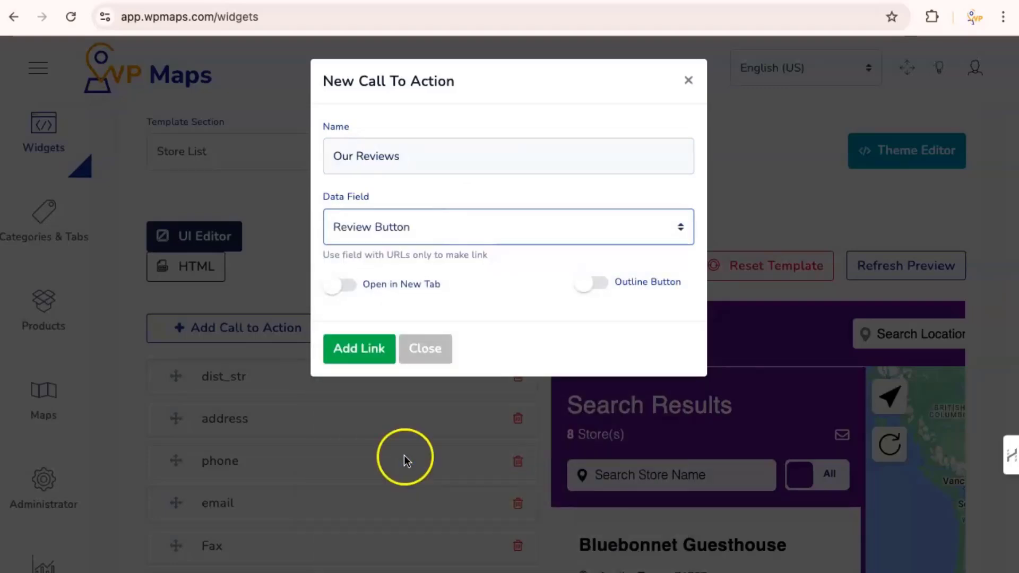
left_click(335, 355)
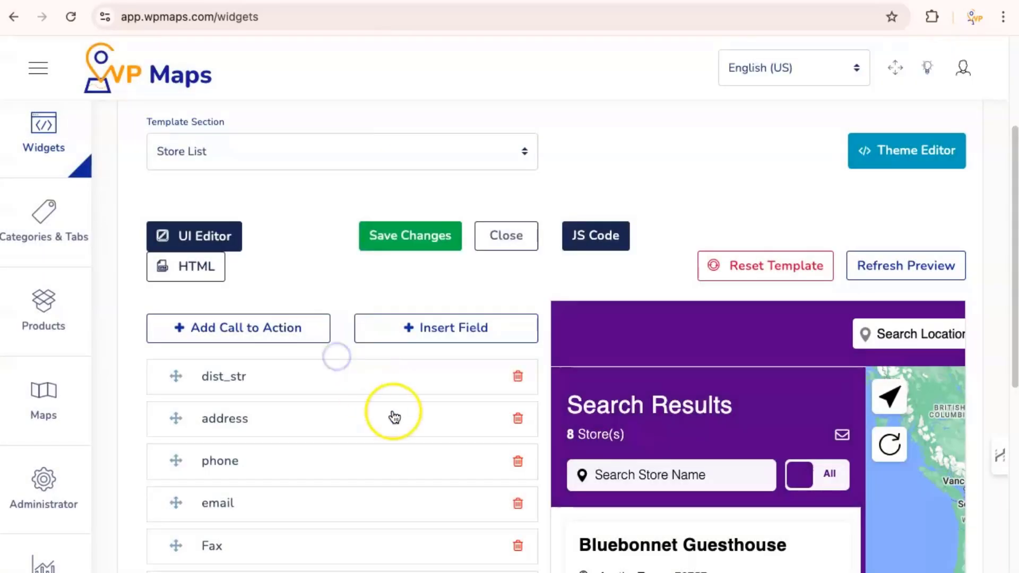
Step: Move Our Reviews up to sit right after Product Match
scroll(420, 412, "down", 5)
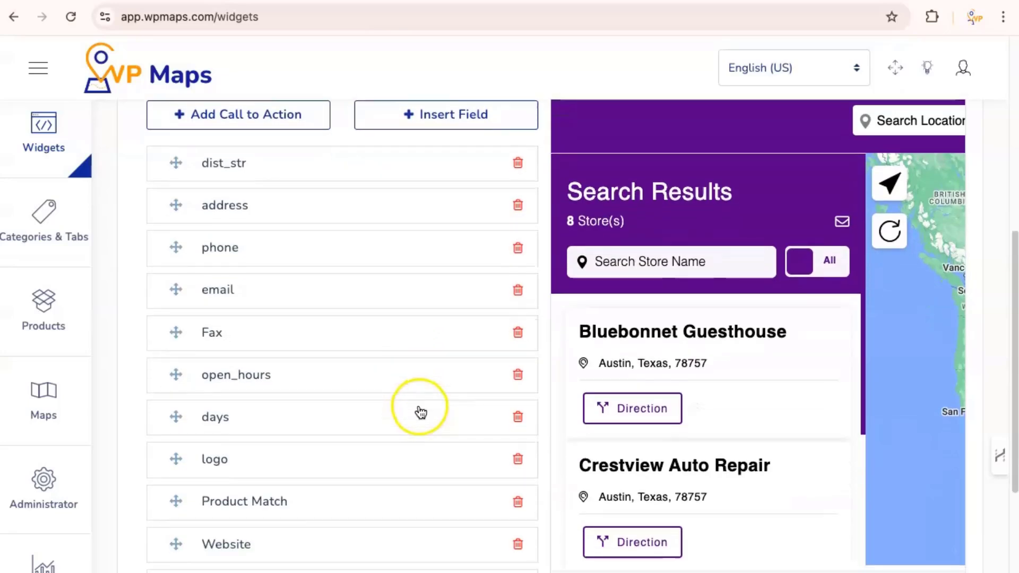
scroll(420, 412, "down", 4)
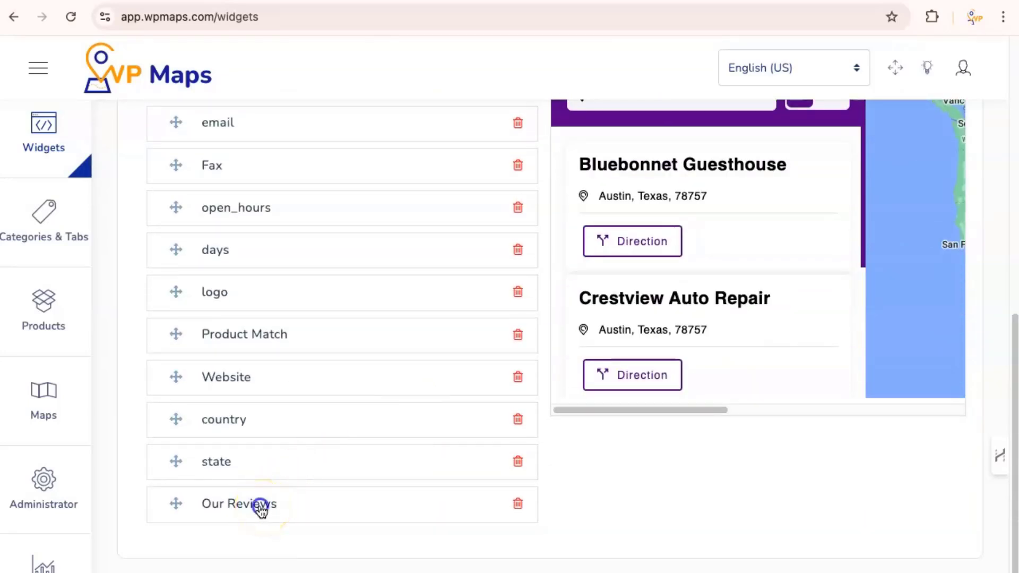
left_click_drag(261, 508, 258, 376)
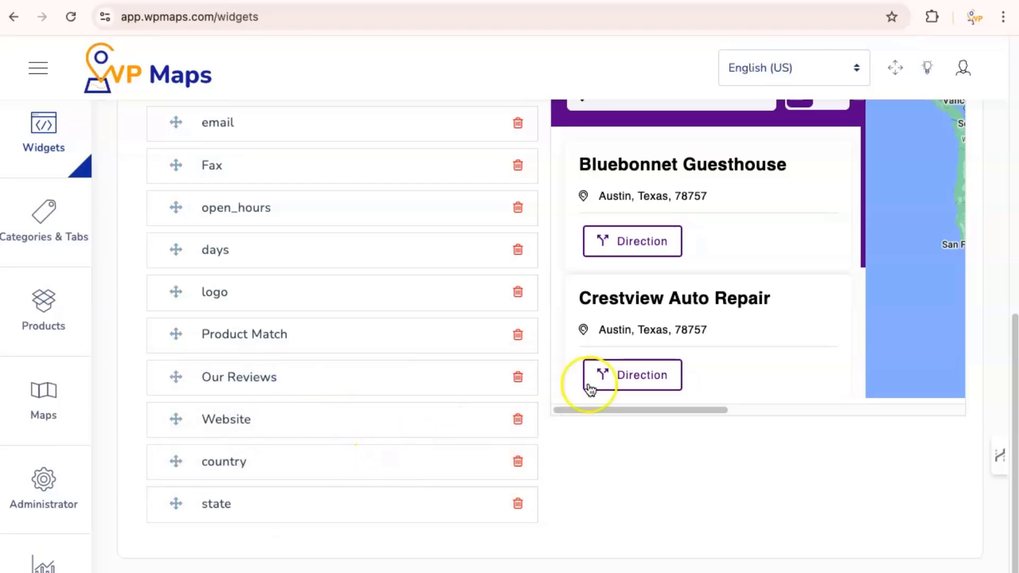
scroll(473, 380, "up", 8)
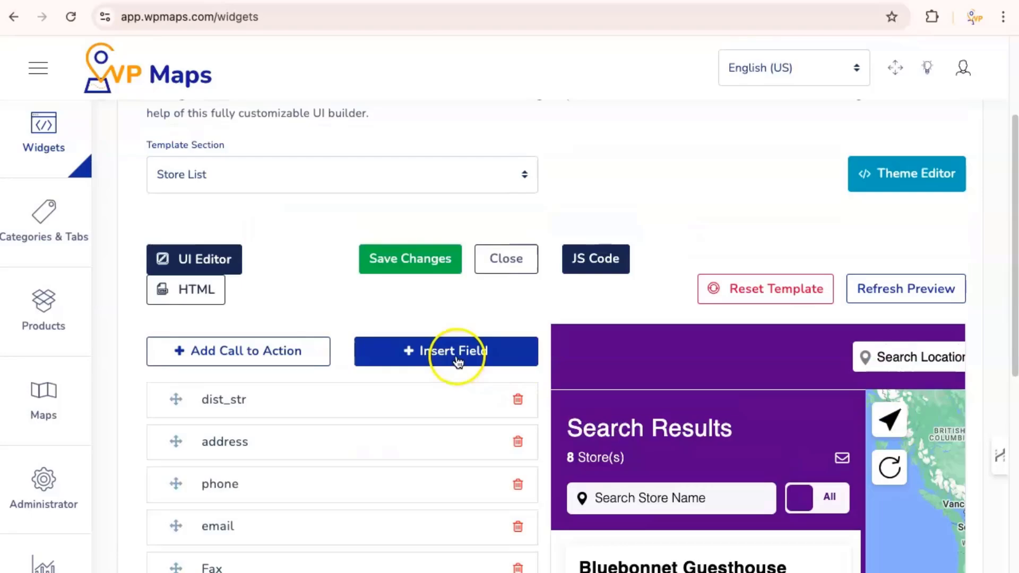
Step: Insert the Rating field into the Store List template
left_click(455, 362)
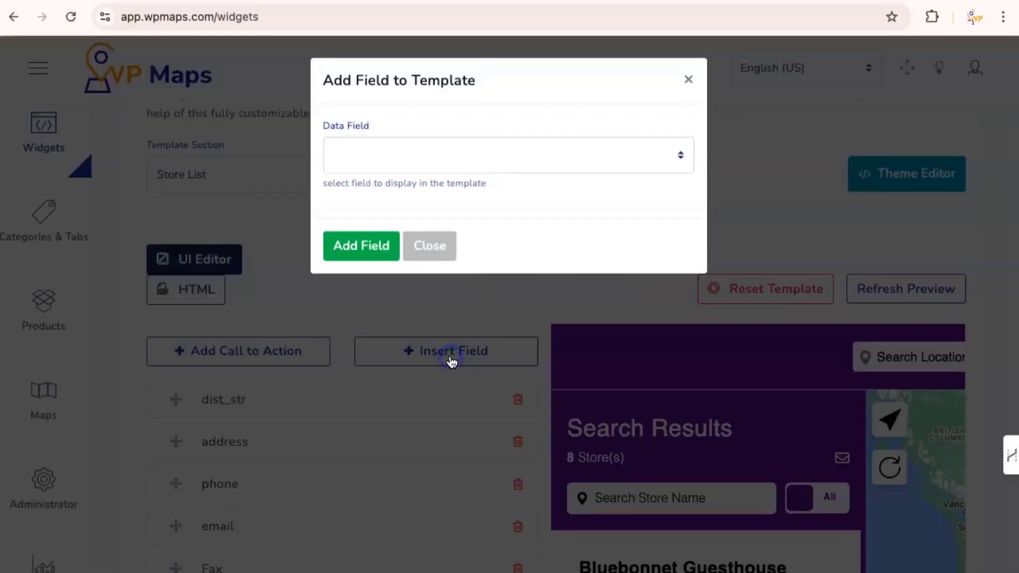
left_click(402, 158)
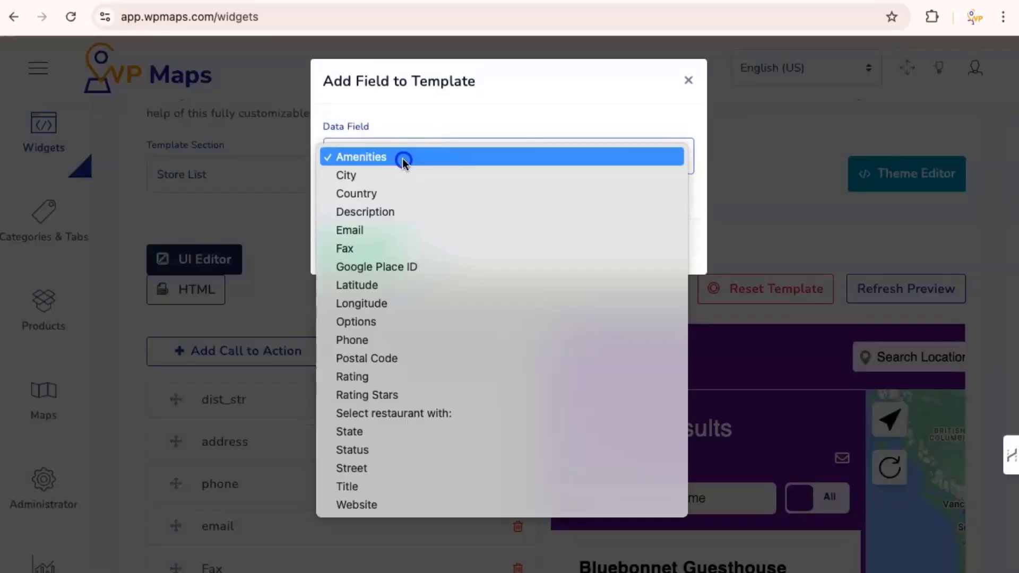
left_click(367, 376)
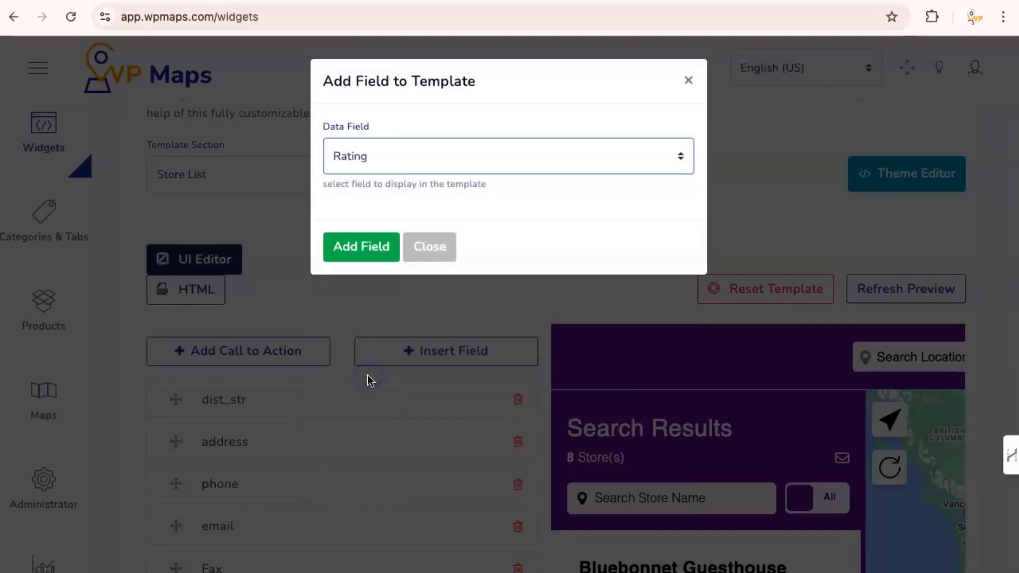
left_click(361, 248)
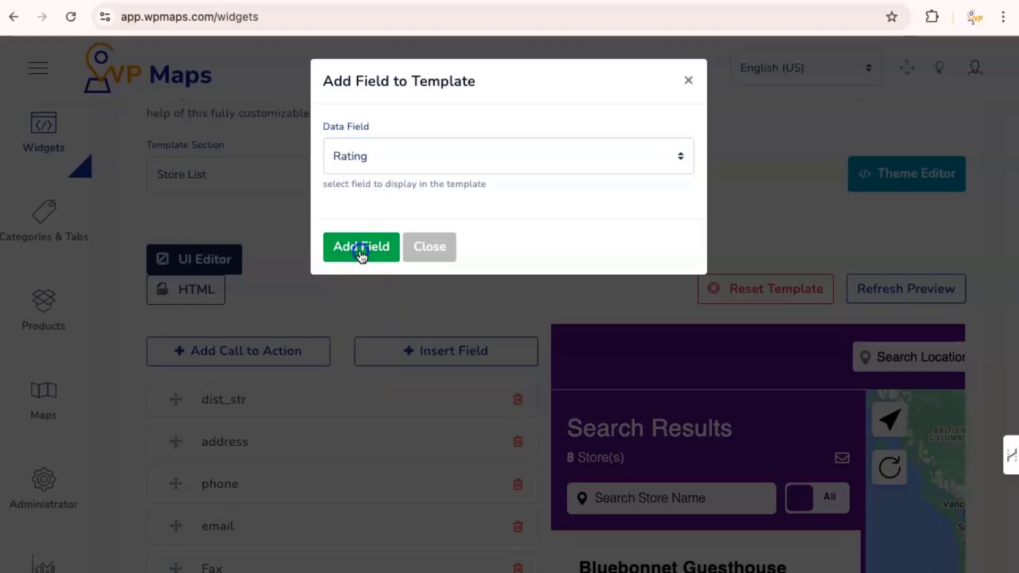
Step: Move rating between open_hours and days and save the template changes
scroll(432, 330, "down", 8)
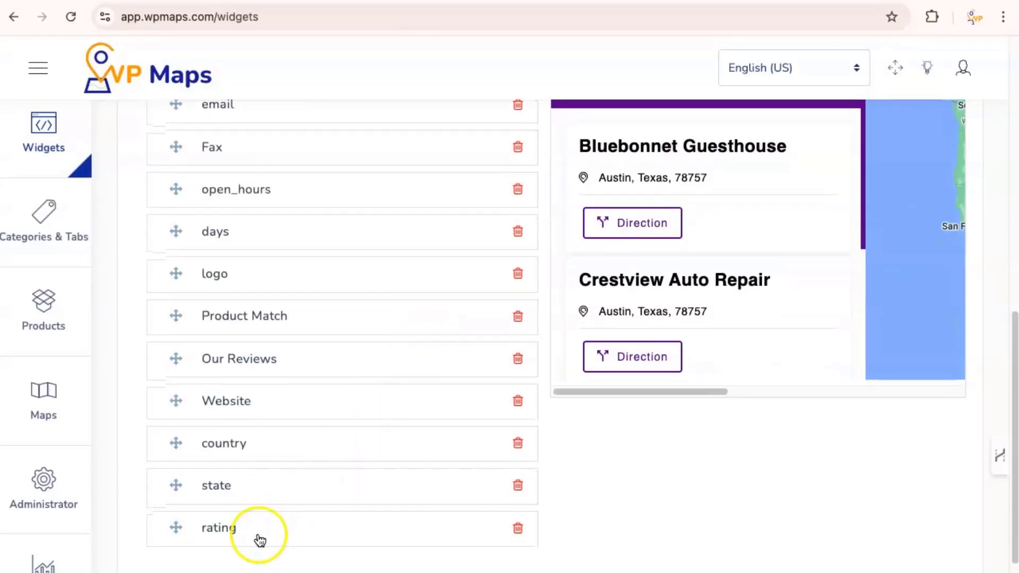
left_click_drag(240, 540, 268, 216)
scroll(419, 237, "up", 4)
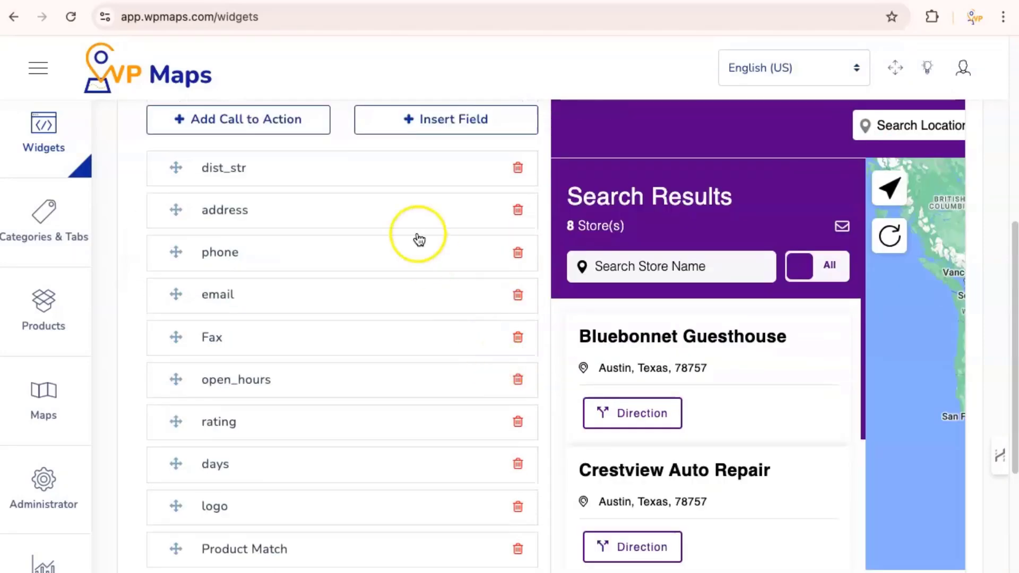
scroll(566, 197, "up", 4)
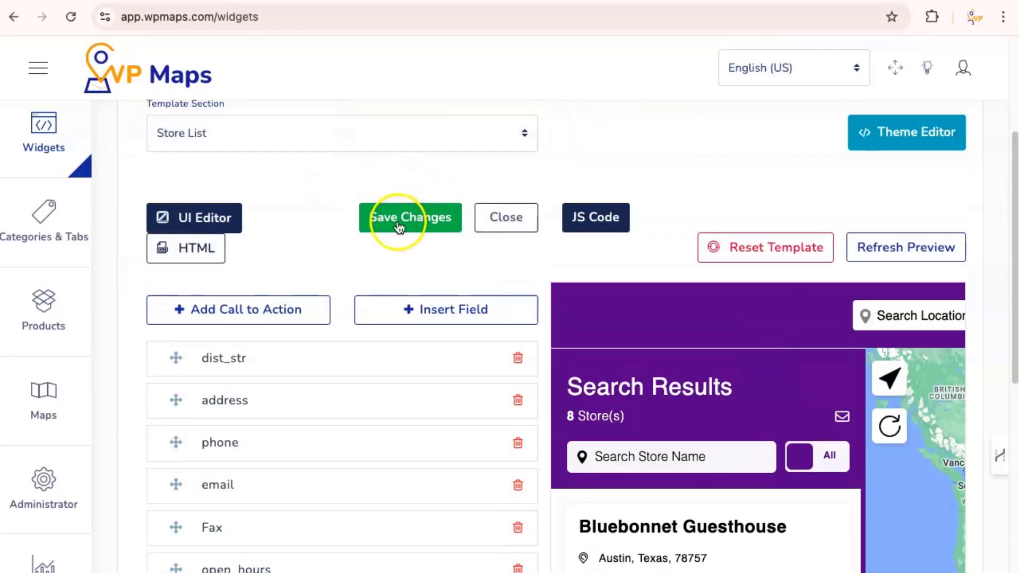
left_click(398, 226)
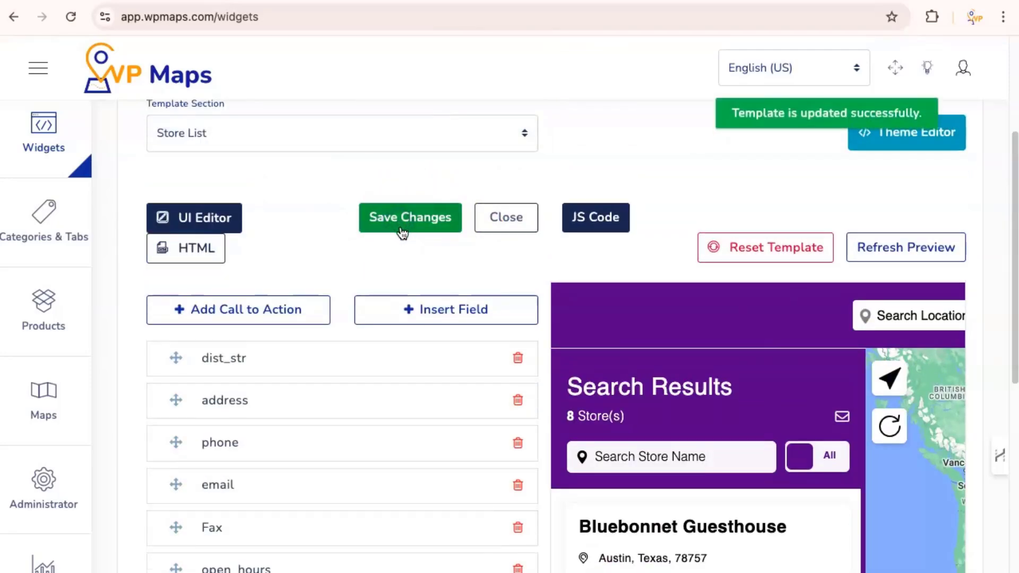
scroll(861, 192, "up", 4)
Step: Close the Template Customizer and preview the GBA Build store locator
left_click(951, 229)
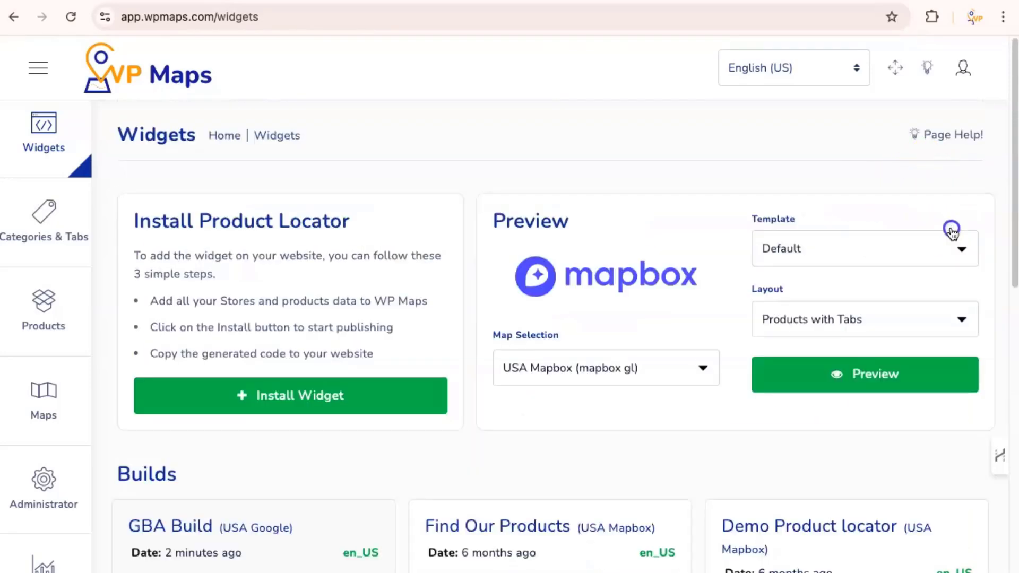
scroll(509, 399, "down", 1)
scroll(511, 403, "down", 3)
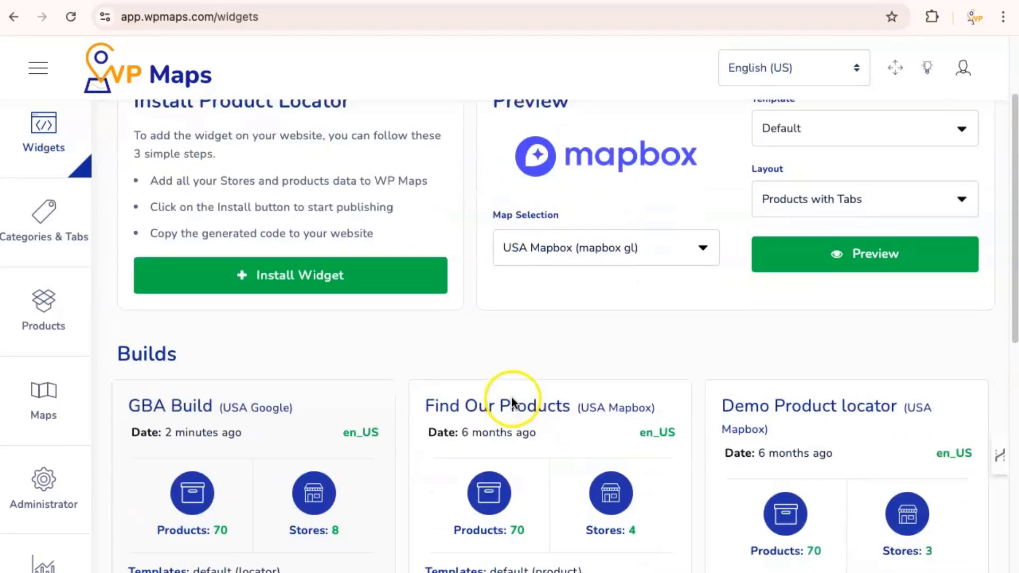
left_click(322, 567)
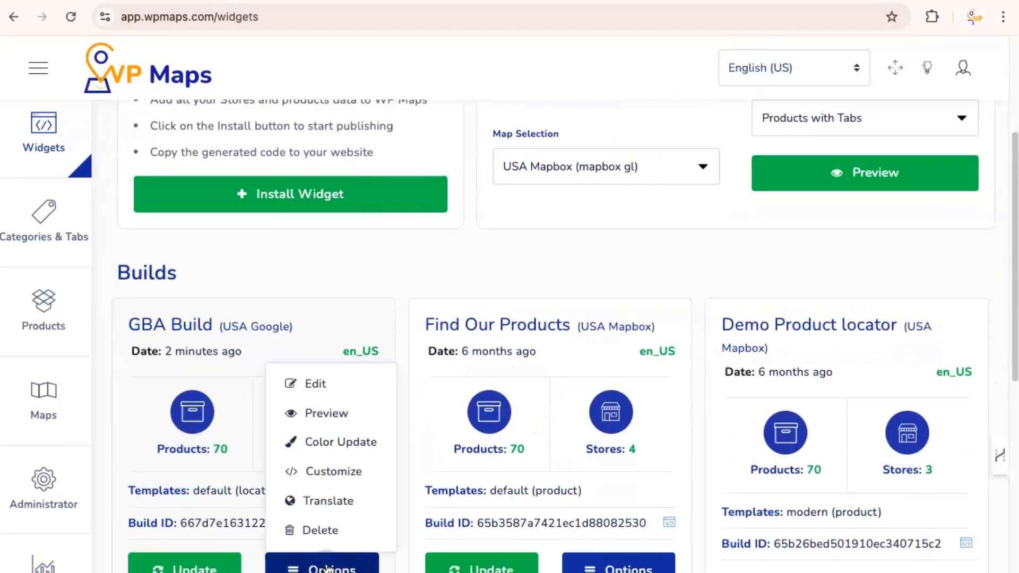
left_click(328, 422)
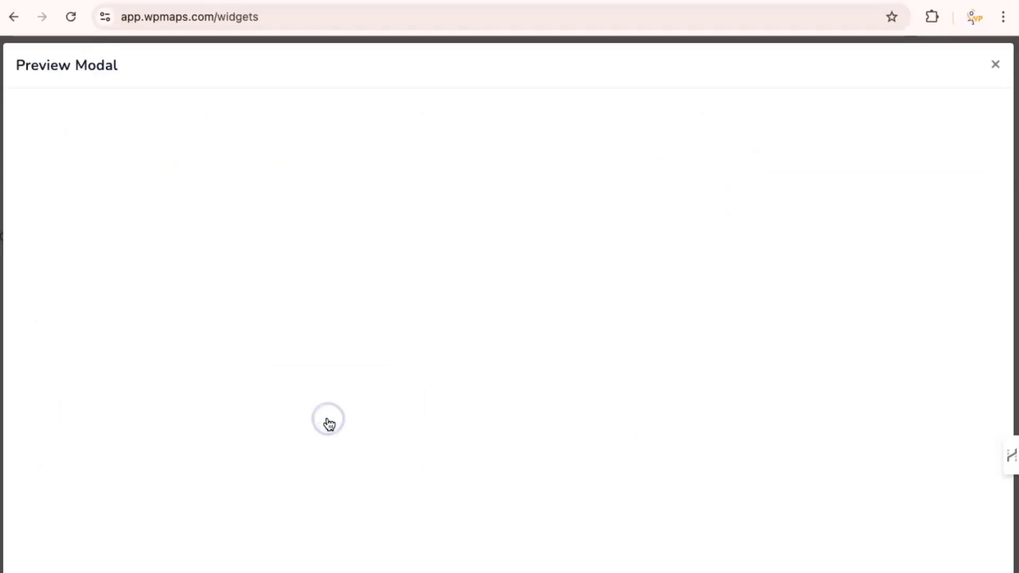
Step: Open Phils Ice House's Our Reviews to check its Google reviews, then close them
scroll(262, 350, "down", 5)
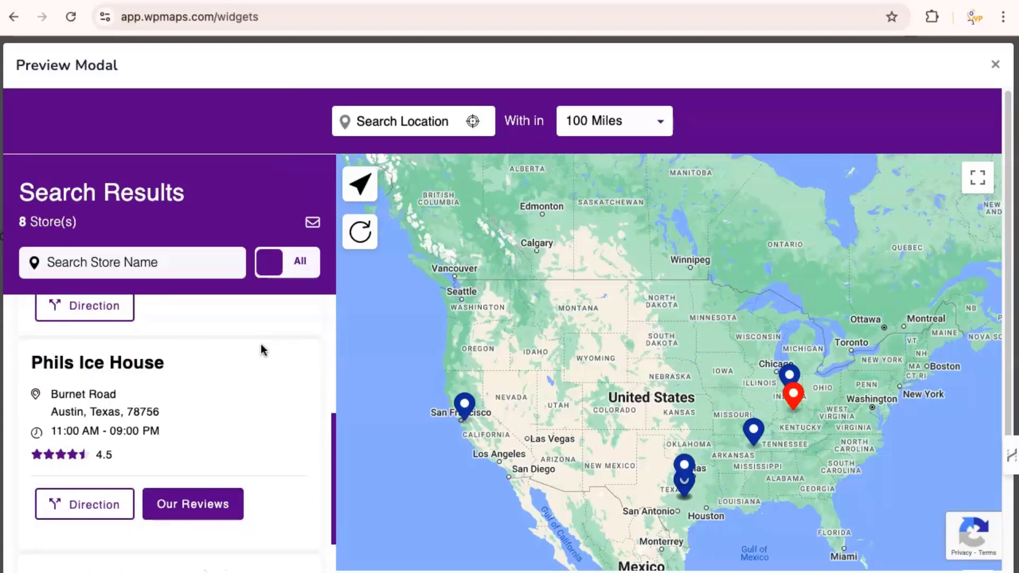
scroll(260, 346, "down", 1)
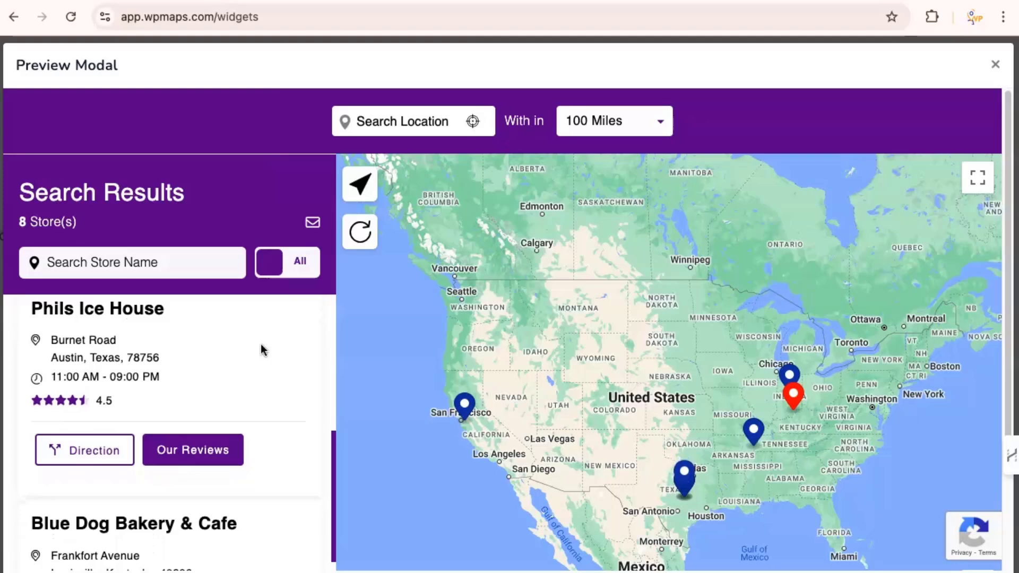
scroll(262, 350, "down", 2)
left_click(175, 360)
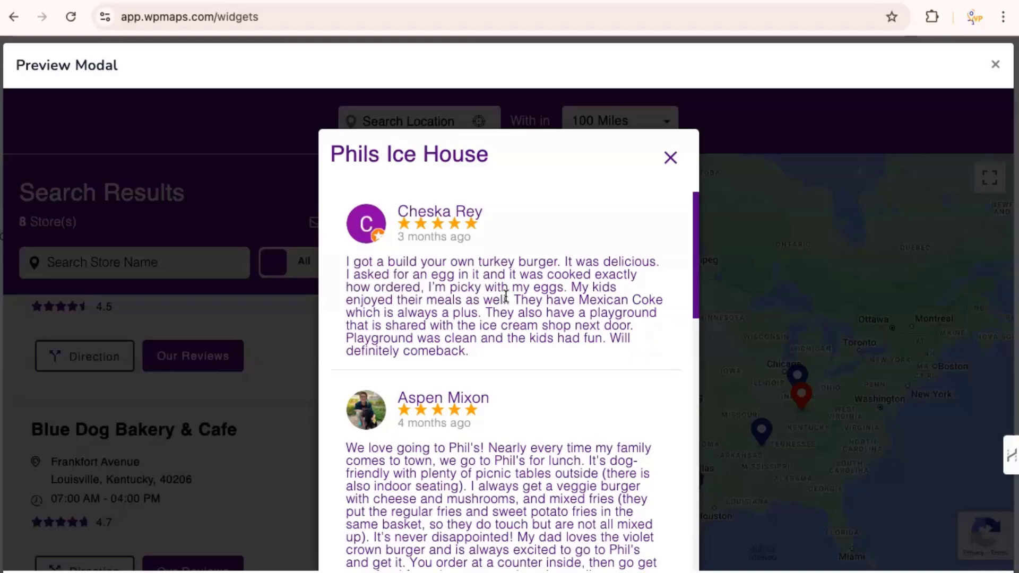
scroll(562, 368, "down", 10)
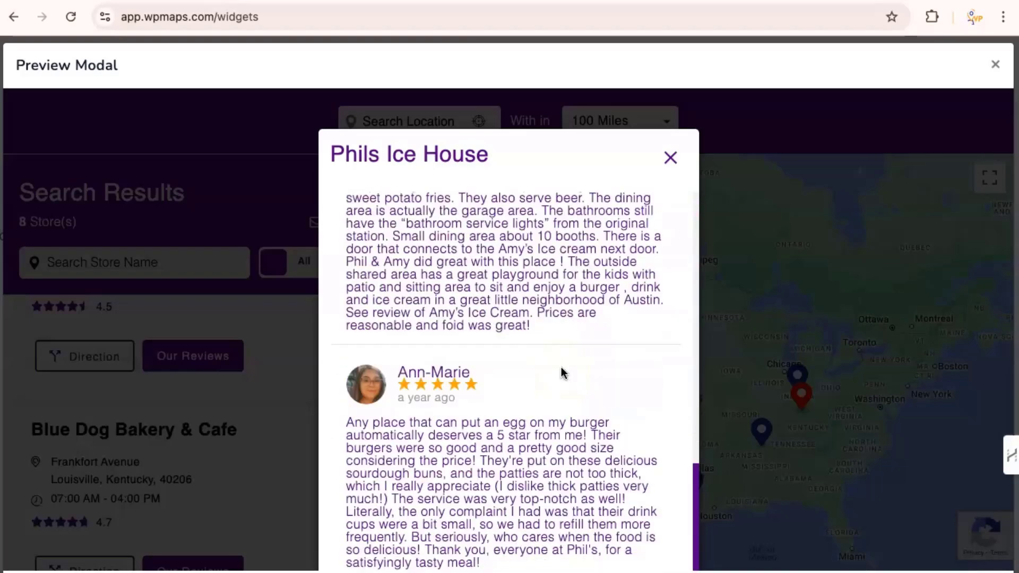
left_click(669, 159)
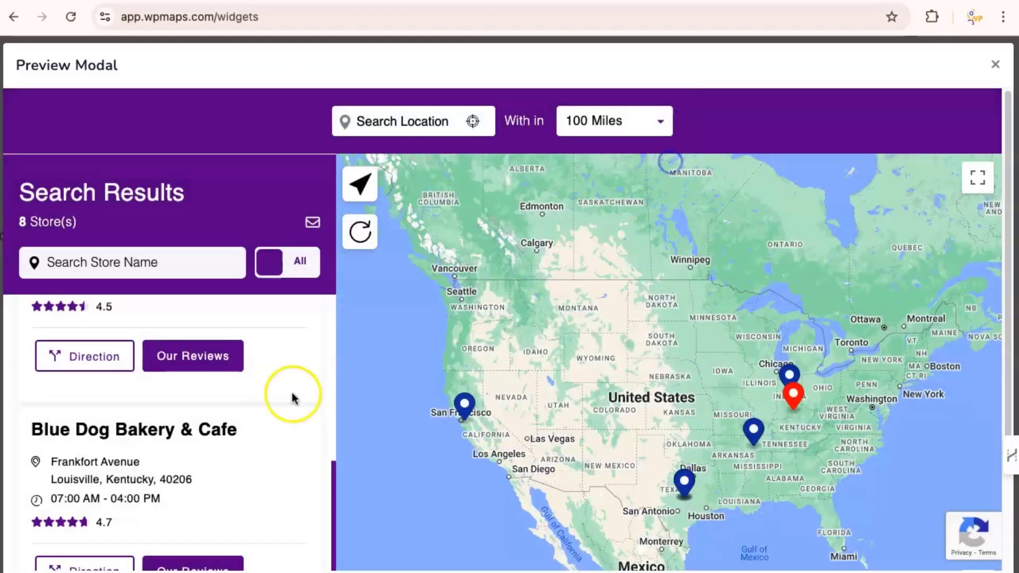
scroll(248, 425, "down", 1)
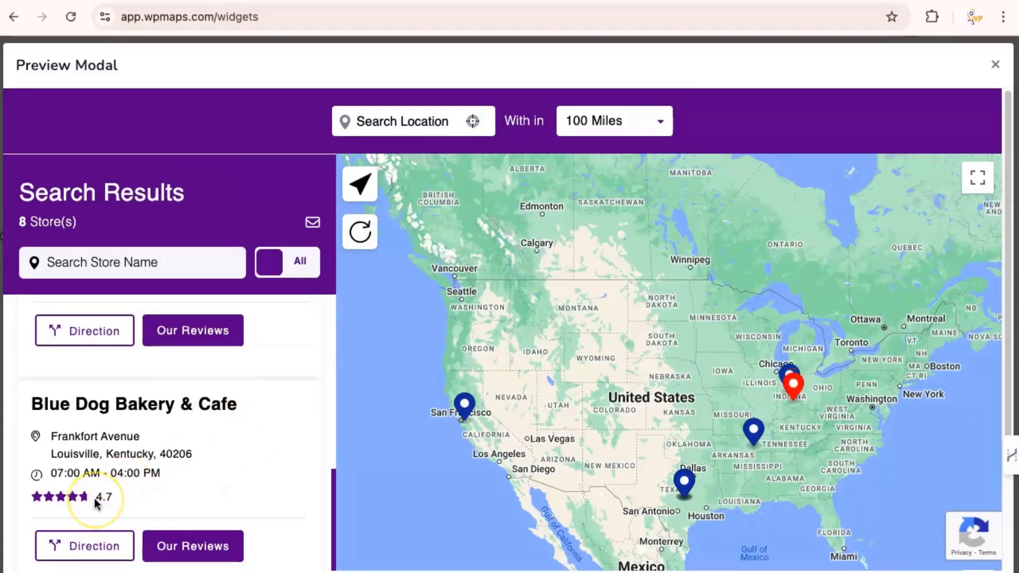